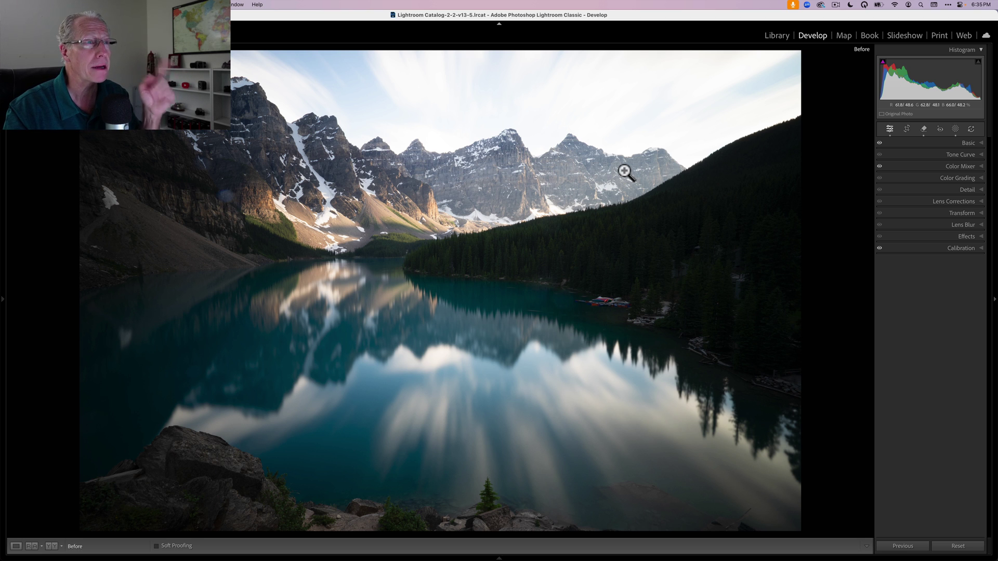
Return to the edited view and set Highlights -77, Shadows +52 and Whites +14 in Basic
{"action": "key", "text": "backslash"}
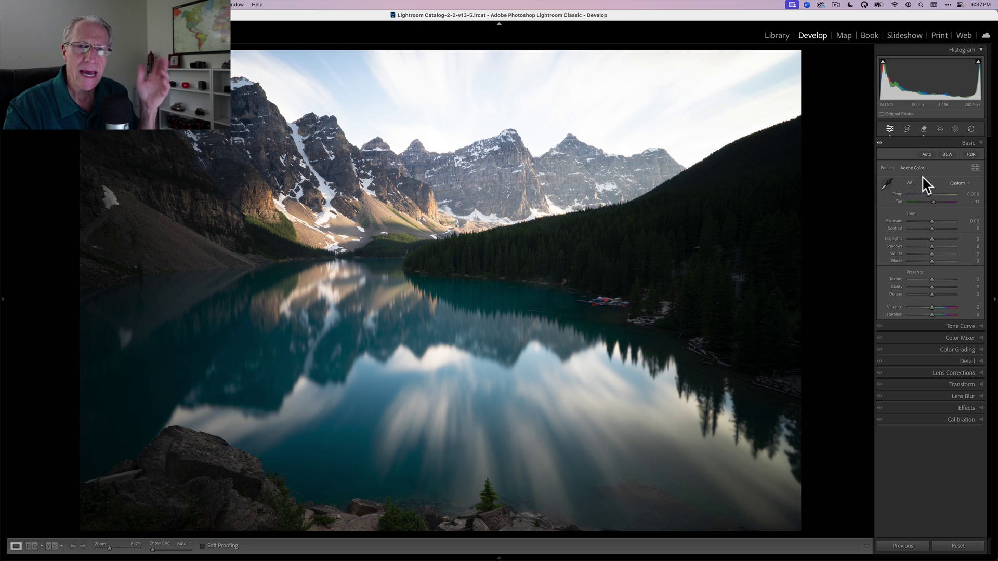
{"action": "left_click", "coordinate": [927, 156]}
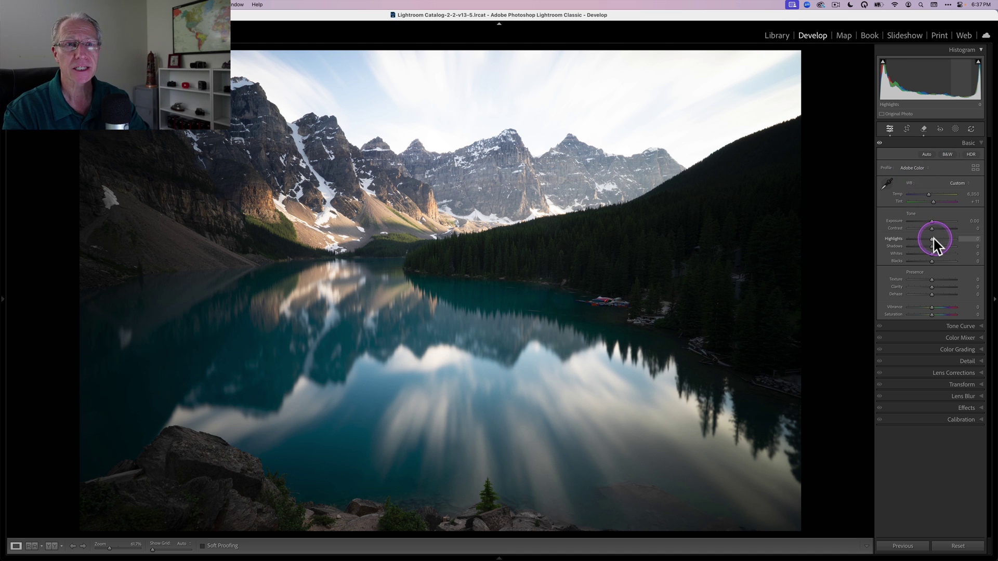
{"action": "left_click_drag", "start_coordinate": [931, 239], "coordinate": [916, 246]}
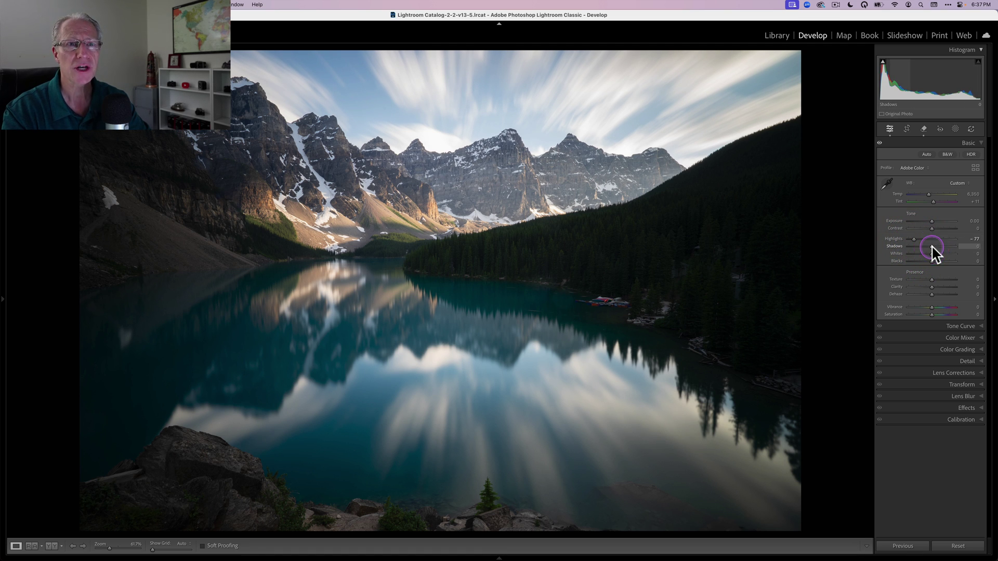
{"action": "left_click_drag", "start_coordinate": [931, 246], "coordinate": [945, 248]}
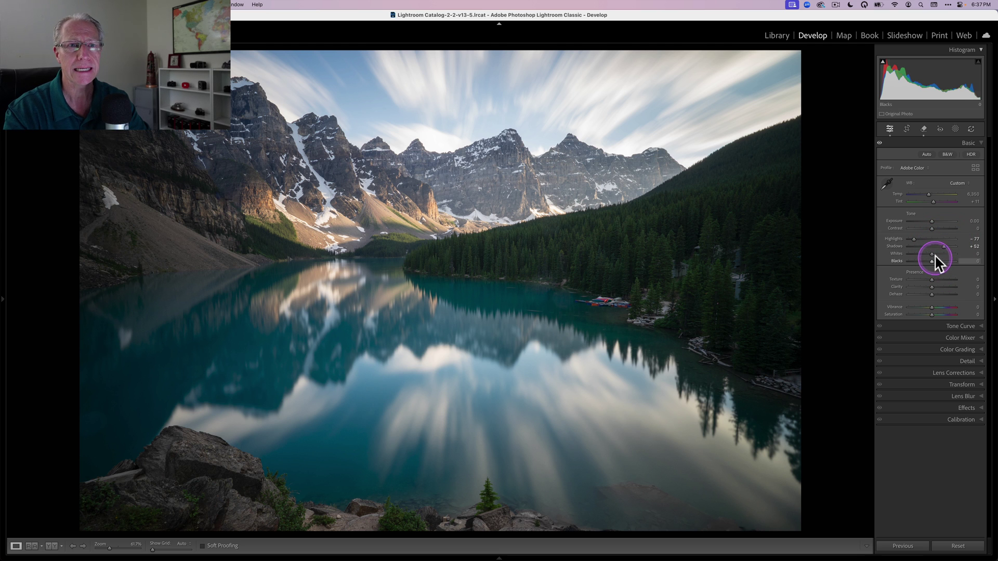
{"action": "left_click_drag", "start_coordinate": [931, 254], "coordinate": [934, 261]}
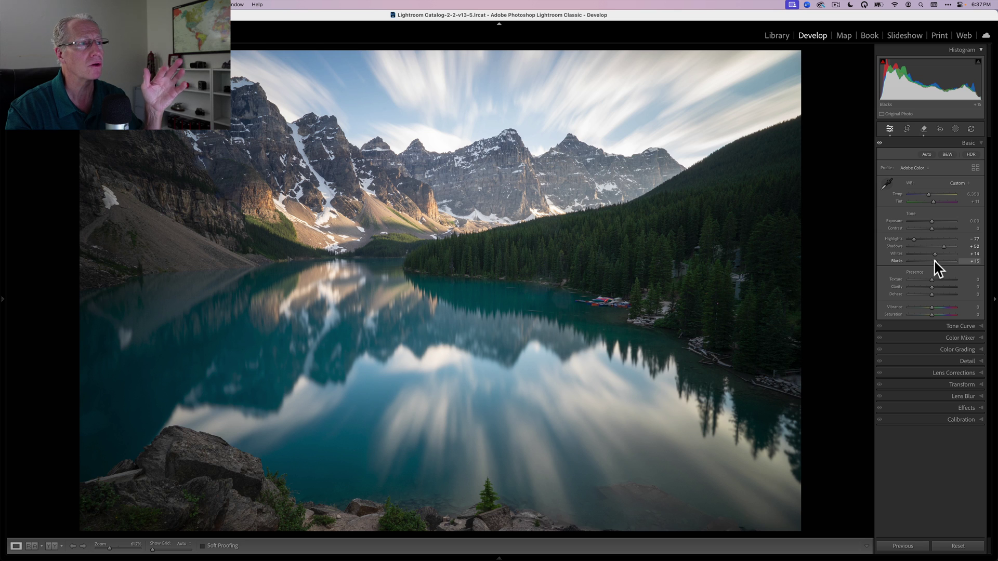
{"action": "key", "text": "backslash"}
{"action": "key", "text": "backslash"}
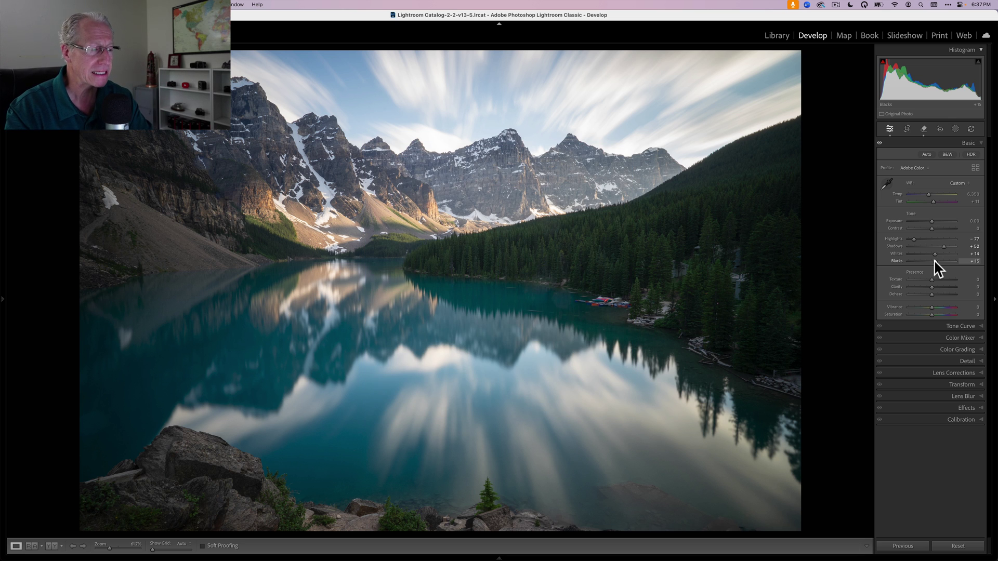
Create a Select Landscape mask with only Sky checked, producing Mask 1
{"action": "left_click", "coordinate": [955, 129]}
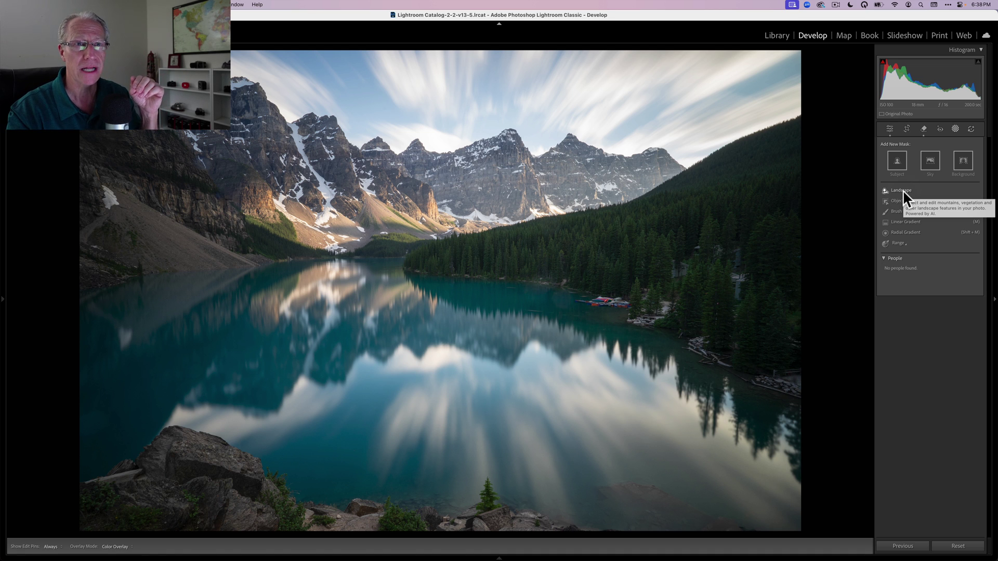
{"action": "left_click", "coordinate": [927, 166]}
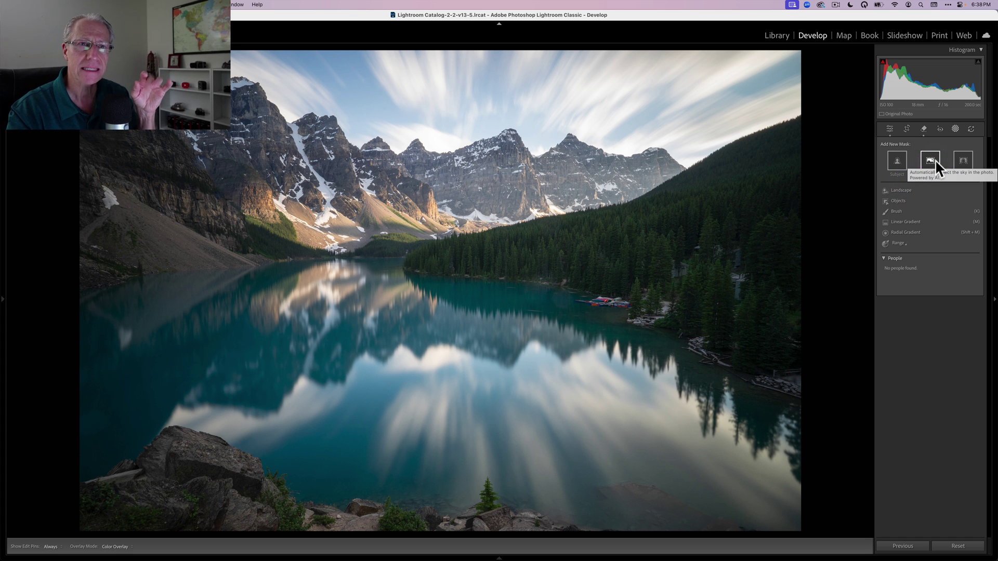
{"action": "left_click", "coordinate": [905, 192]}
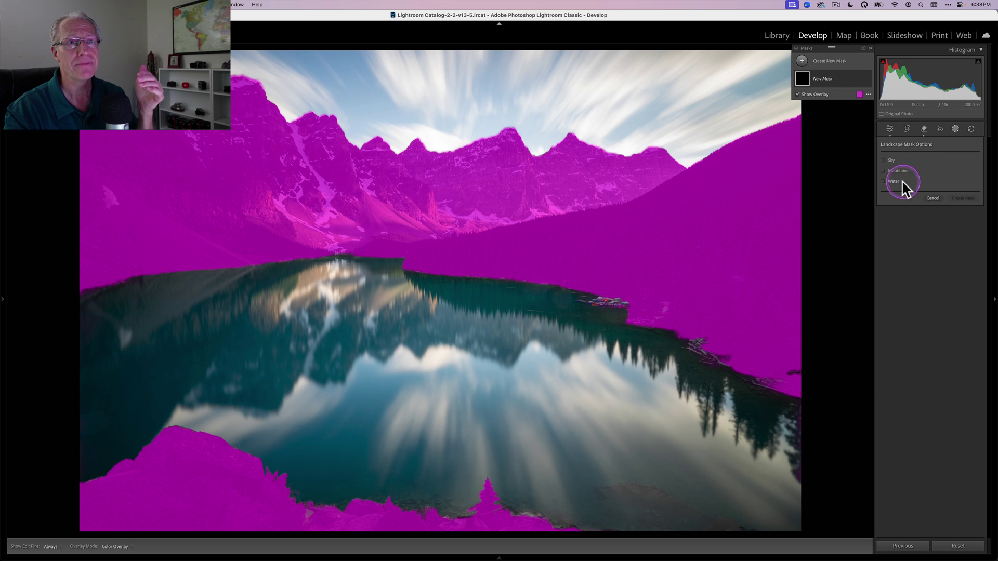
{"action": "left_click", "coordinate": [886, 164]}
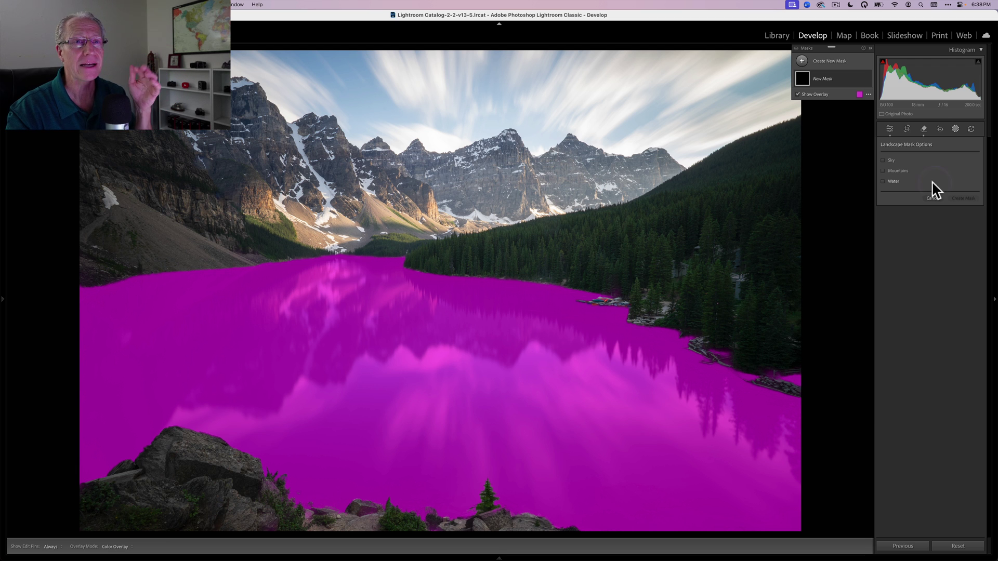
{"action": "left_click", "coordinate": [884, 162]}
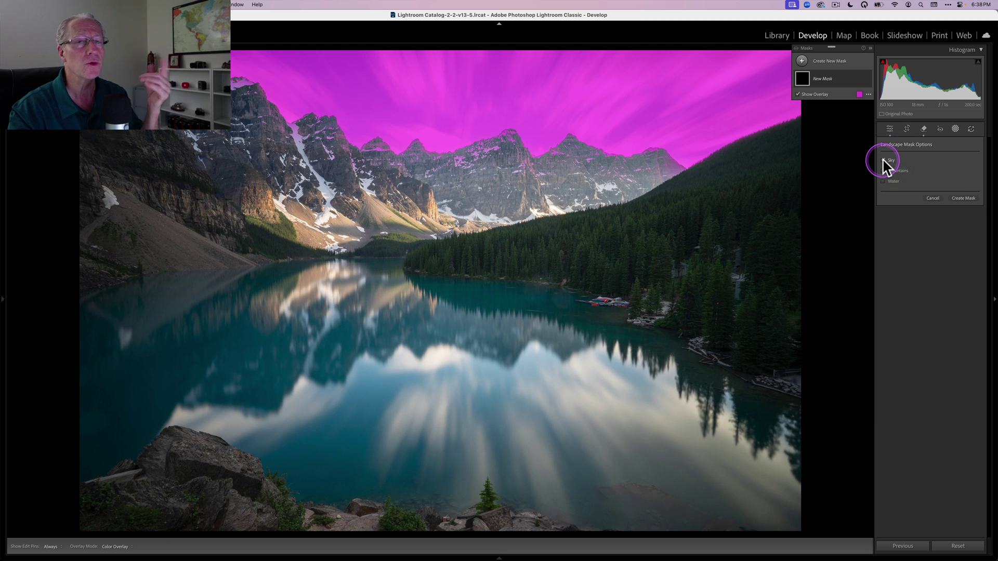
{"action": "left_click", "coordinate": [954, 198]}
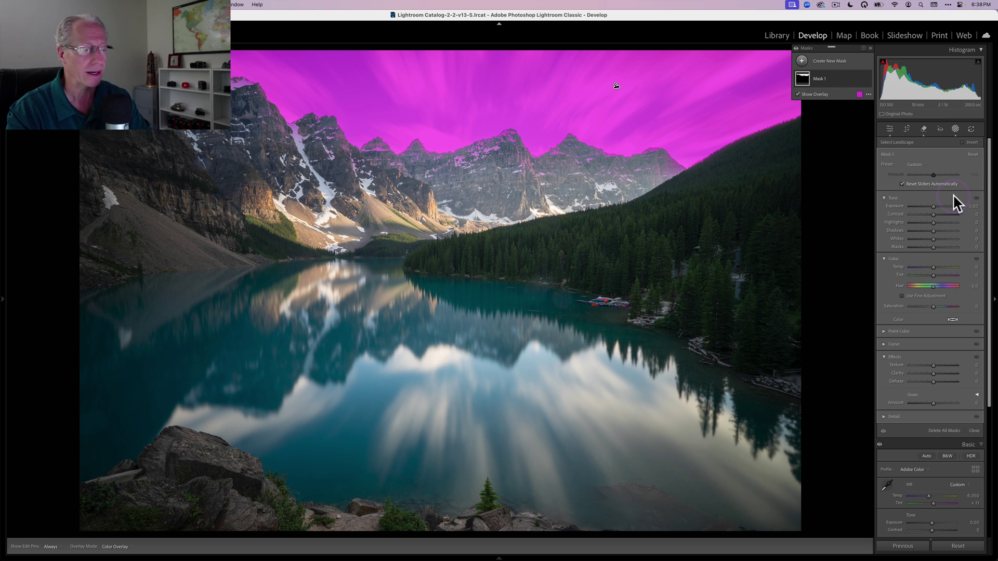
In Mask 1, lower sky Exposure to -0.20, lift its shadows slightly and cool Temp to -2
{"action": "left_click_drag", "start_coordinate": [932, 206], "coordinate": [929, 222]}
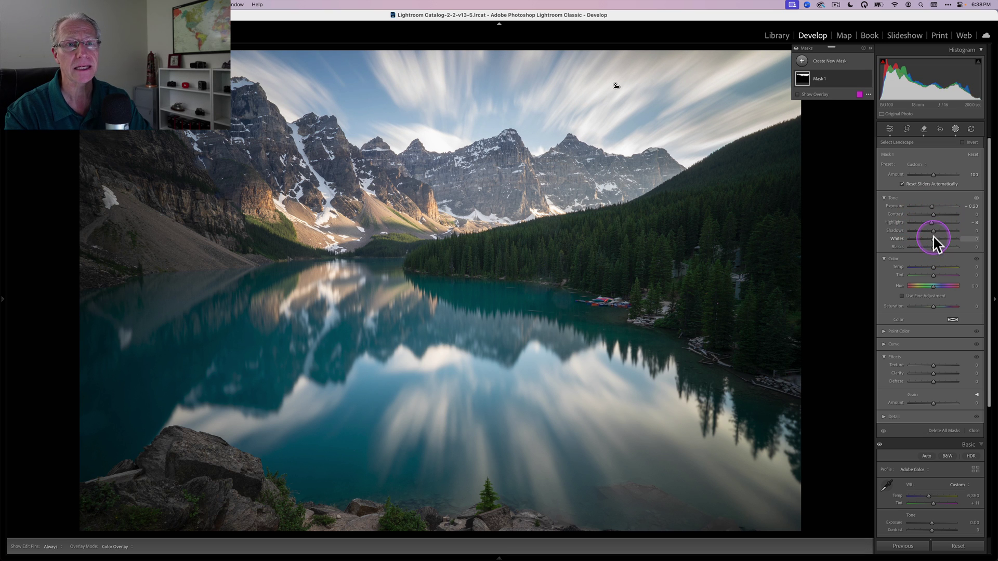
{"action": "left_click_drag", "start_coordinate": [931, 230], "coordinate": [935, 229]}
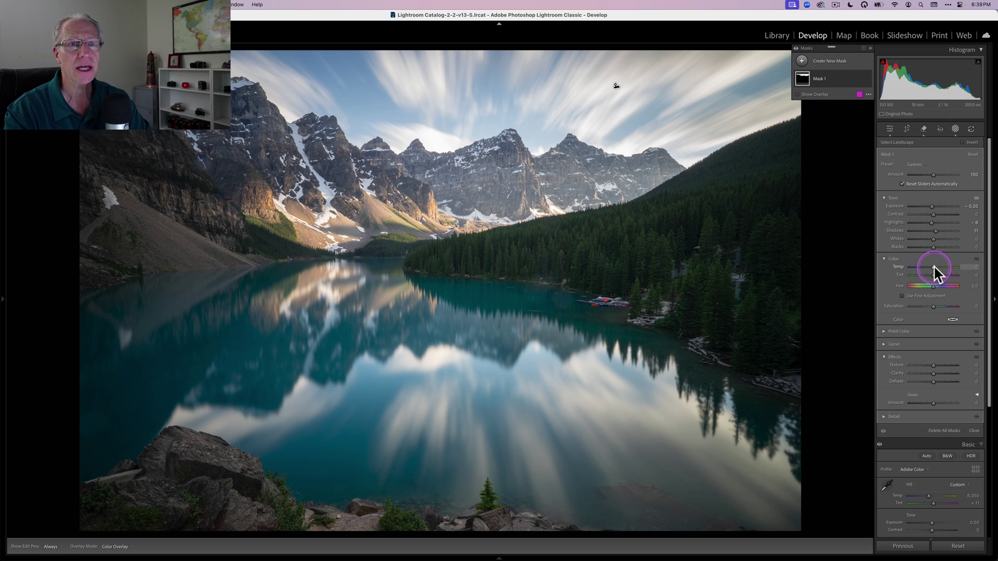
{"action": "left_click_drag", "start_coordinate": [933, 266], "coordinate": [932, 265]}
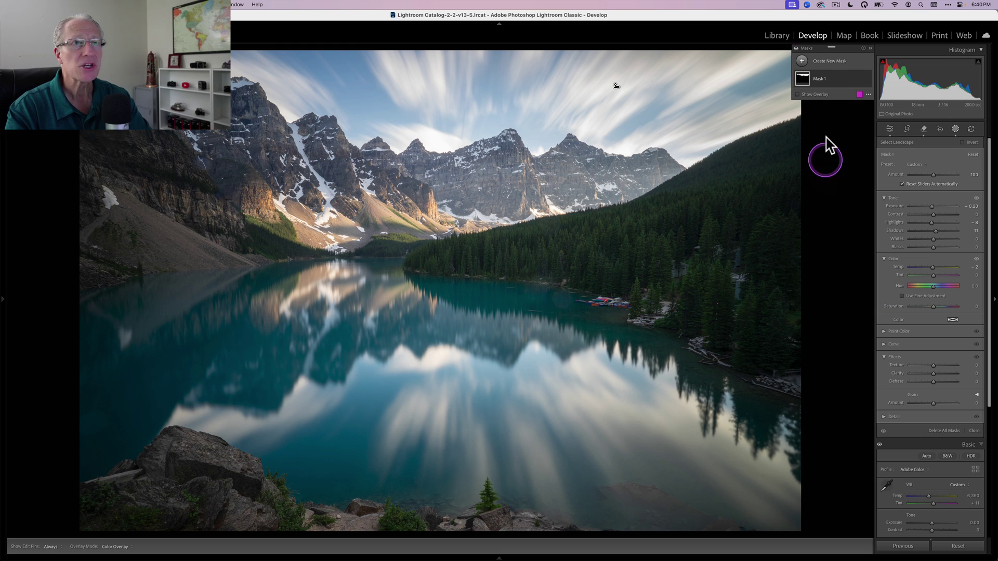
Add a second Select Landscape mask with only Water checked, creating Mask 2
{"action": "left_click", "coordinate": [802, 62]}
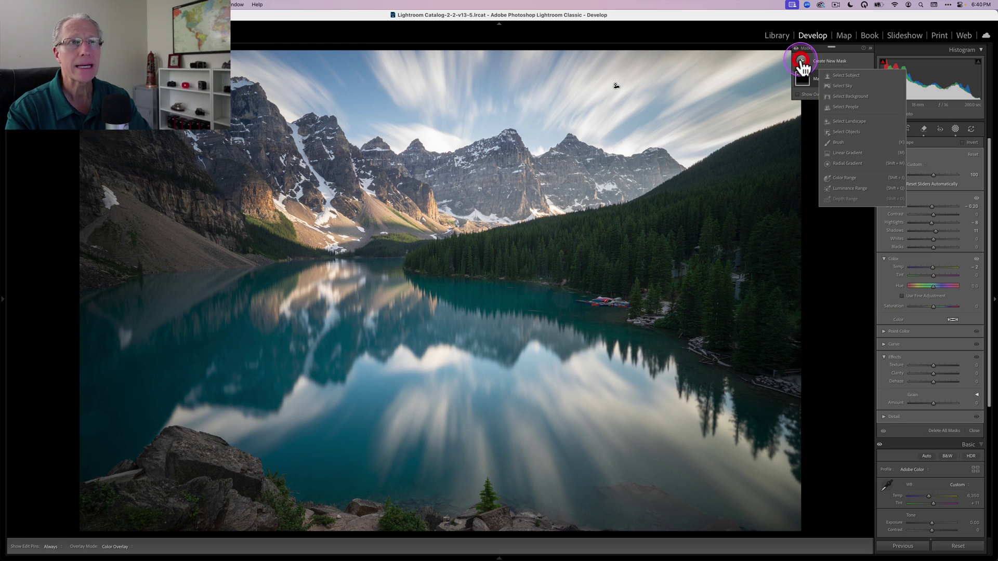
{"action": "left_click", "coordinate": [842, 121]}
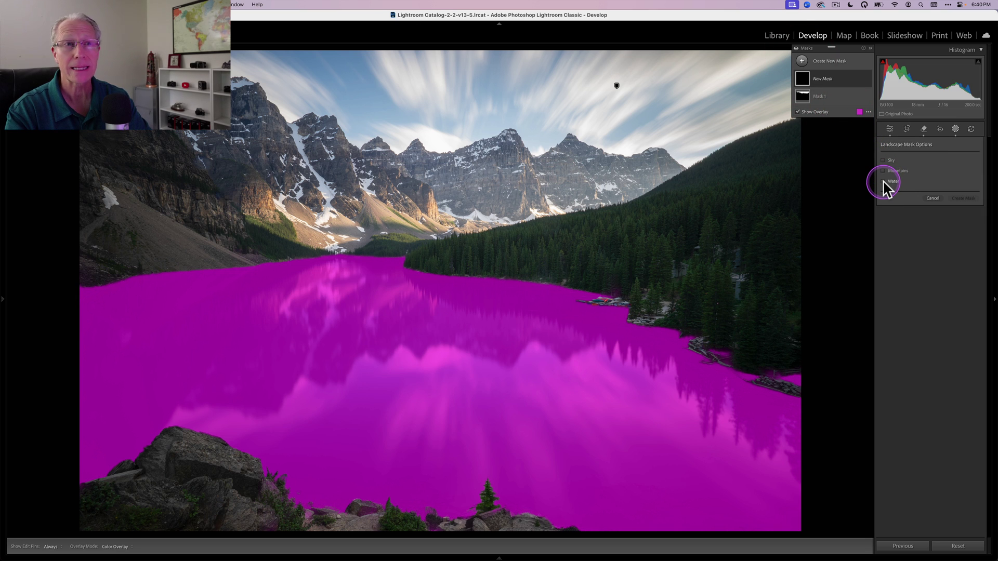
{"action": "left_click", "coordinate": [883, 182]}
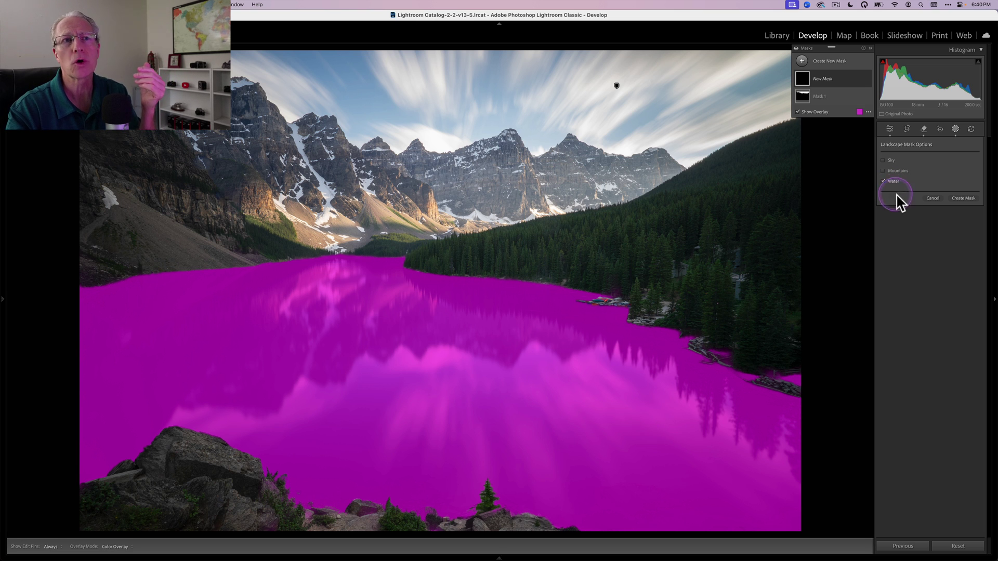
{"action": "left_click", "coordinate": [960, 198]}
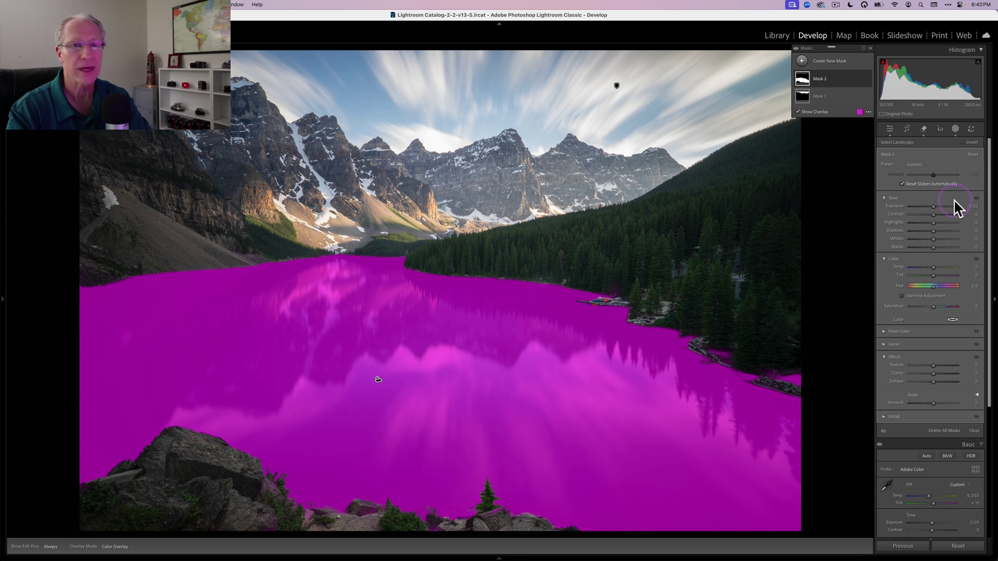
In Mask 2, brighten and warm the water and set Texture 41, Clarity 23, Dehaze 16
{"action": "left_click_drag", "start_coordinate": [934, 208], "coordinate": [936, 220]}
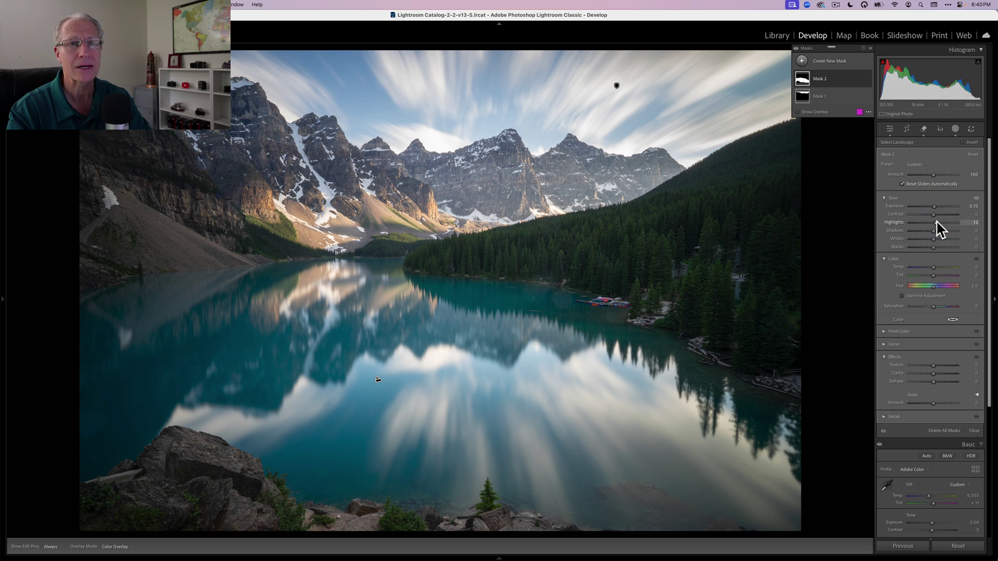
{"action": "left_click_drag", "start_coordinate": [933, 263], "coordinate": [934, 273]}
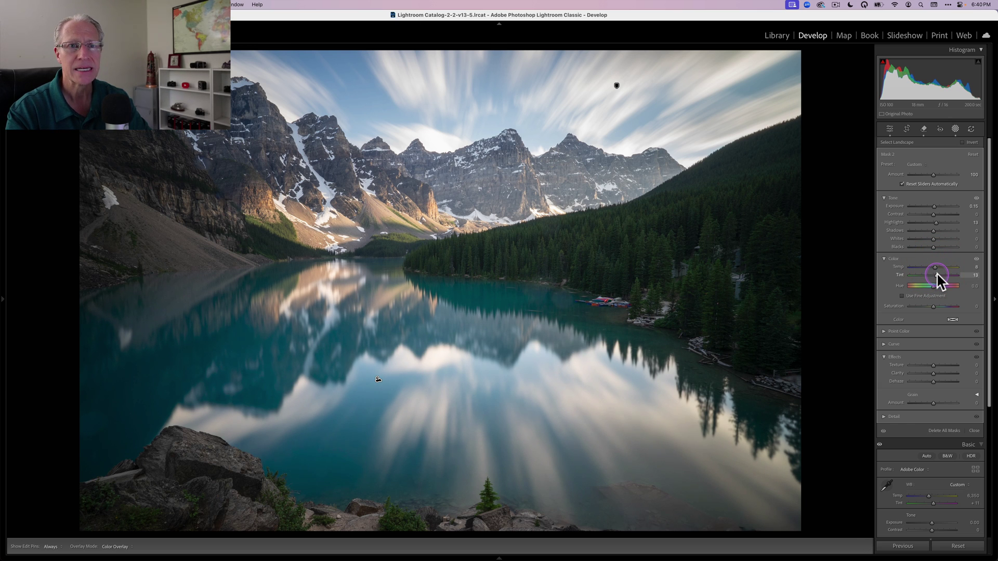
{"action": "left_click_drag", "start_coordinate": [937, 274], "coordinate": [938, 274]}
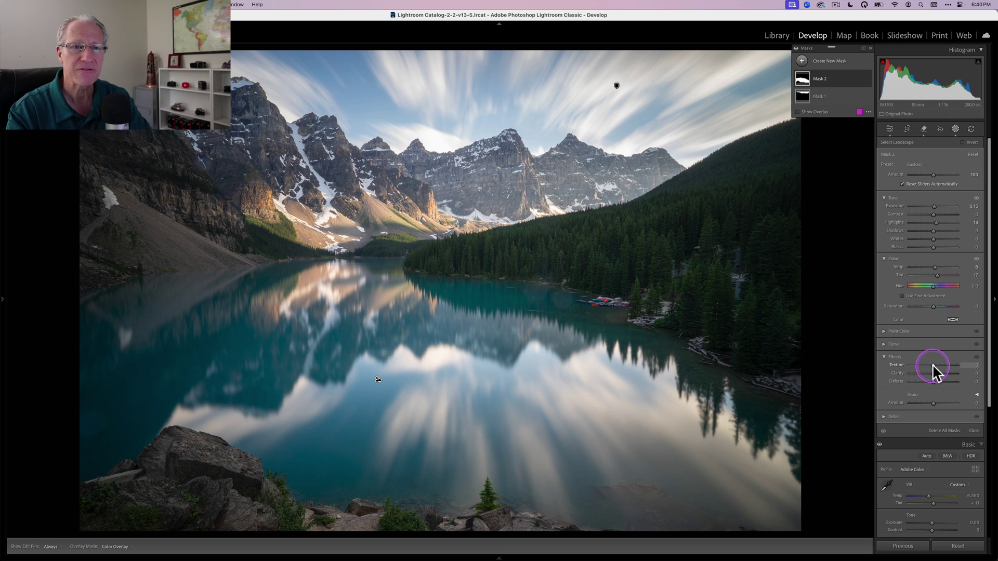
{"action": "left_click_drag", "start_coordinate": [932, 365], "coordinate": [933, 365]}
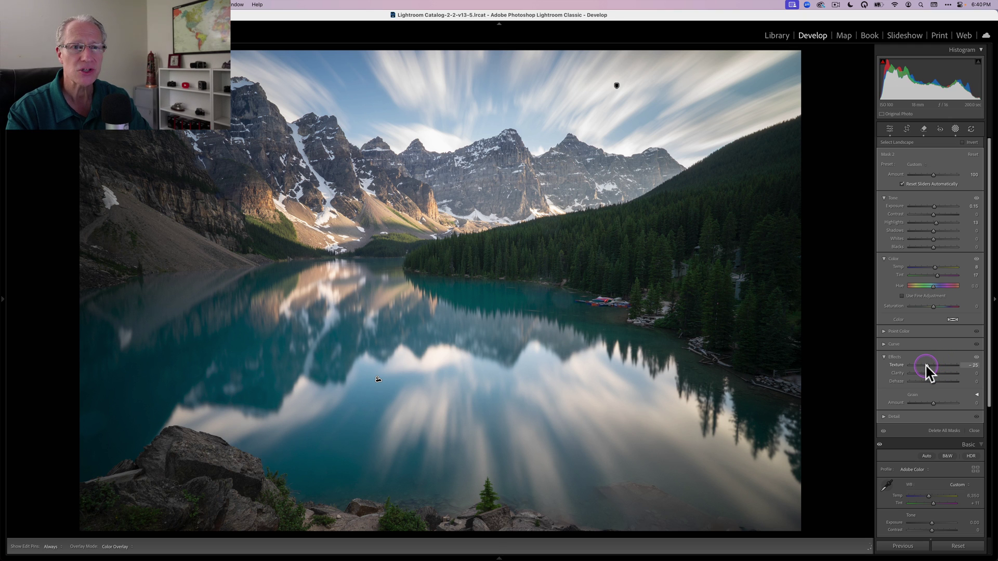
{"action": "left_click_drag", "start_coordinate": [922, 364], "coordinate": [936, 382]}
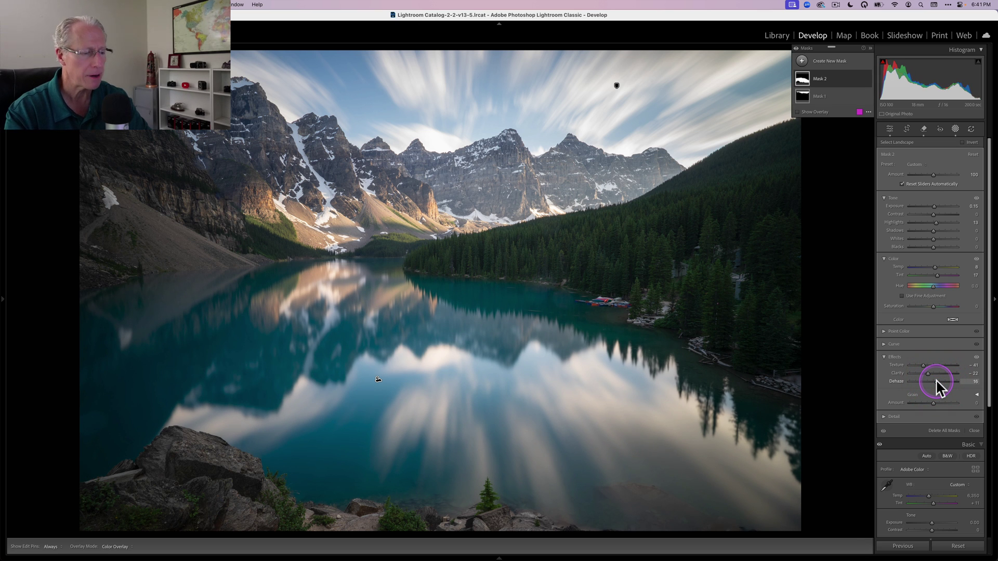
Toggle Mask 2's effect off and on to compare the lake before and after
{"action": "mouse_move", "coordinate": [855, 81]}
{"action": "left_click", "coordinate": [867, 78]}
{"action": "left_click", "coordinate": [867, 78]}
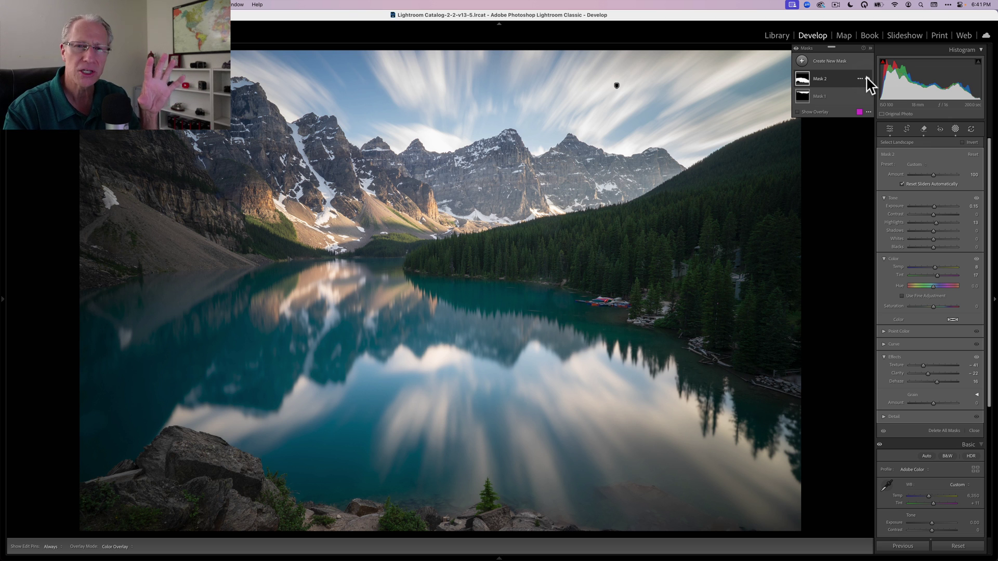
Create Mask 3 from Select Landscape with Mountains checked, covering peaks, forest and rocks
{"action": "left_click", "coordinate": [853, 151]}
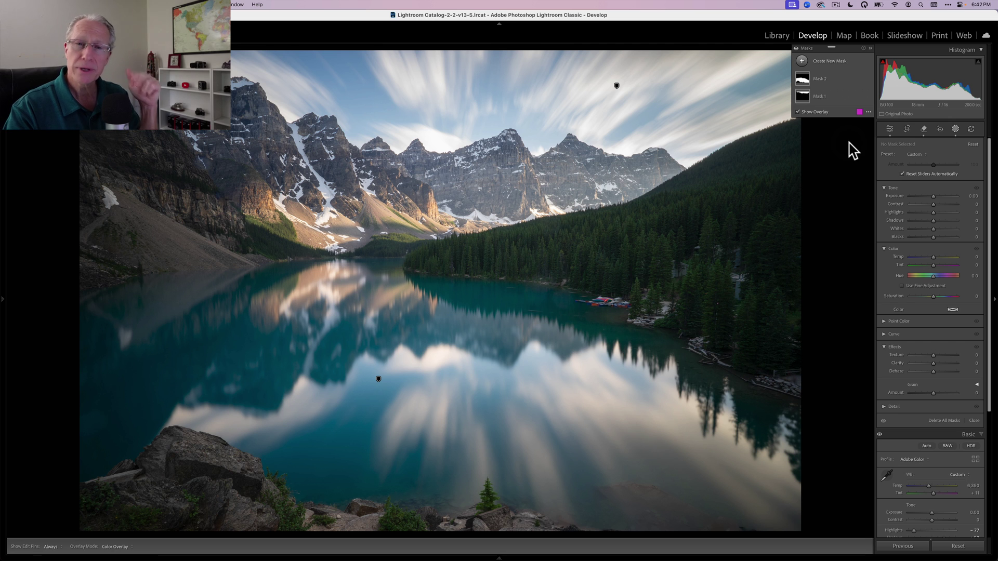
{"action": "left_click", "coordinate": [803, 61]}
{"action": "left_click", "coordinate": [843, 110]}
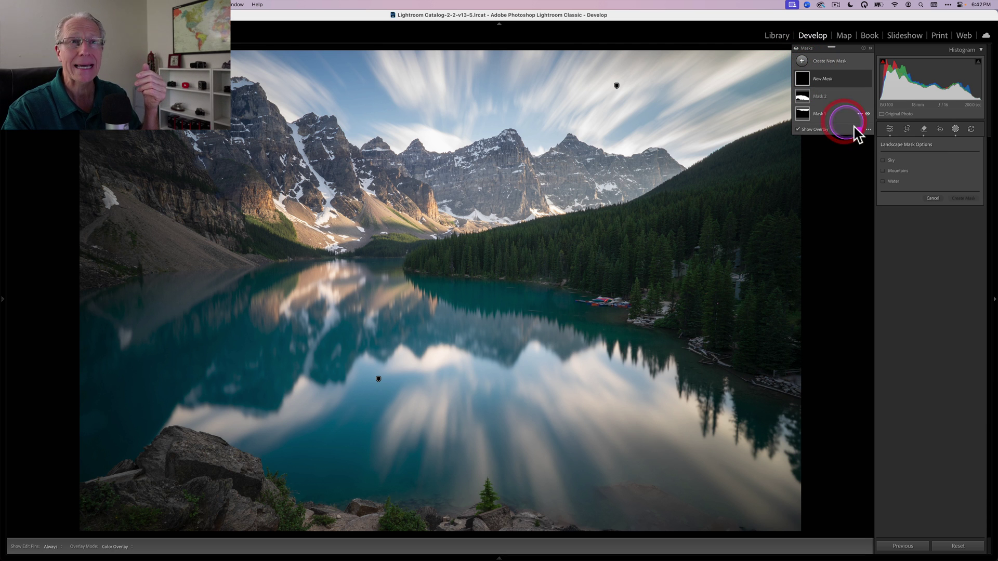
{"action": "left_click", "coordinate": [884, 172]}
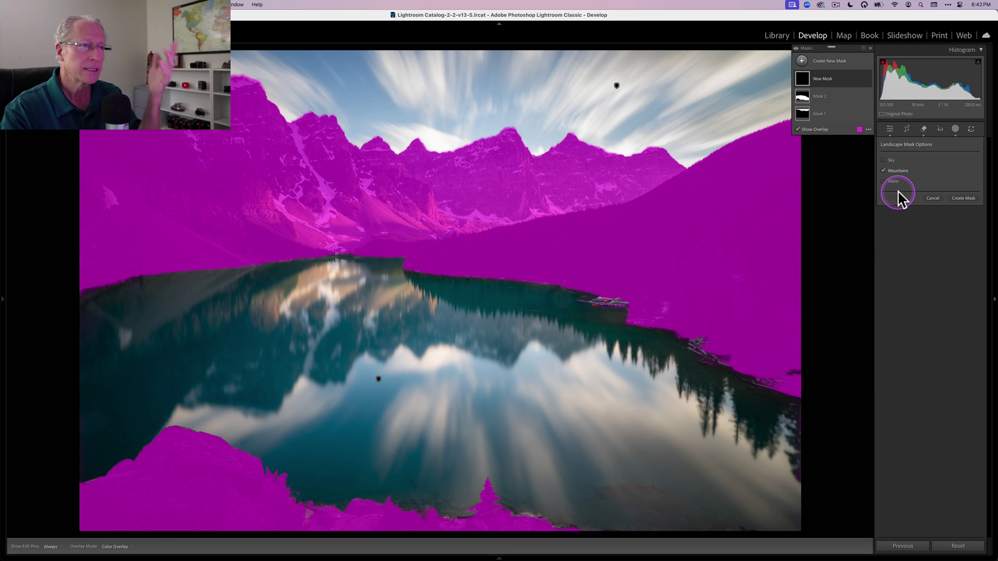
{"action": "left_click", "coordinate": [961, 198]}
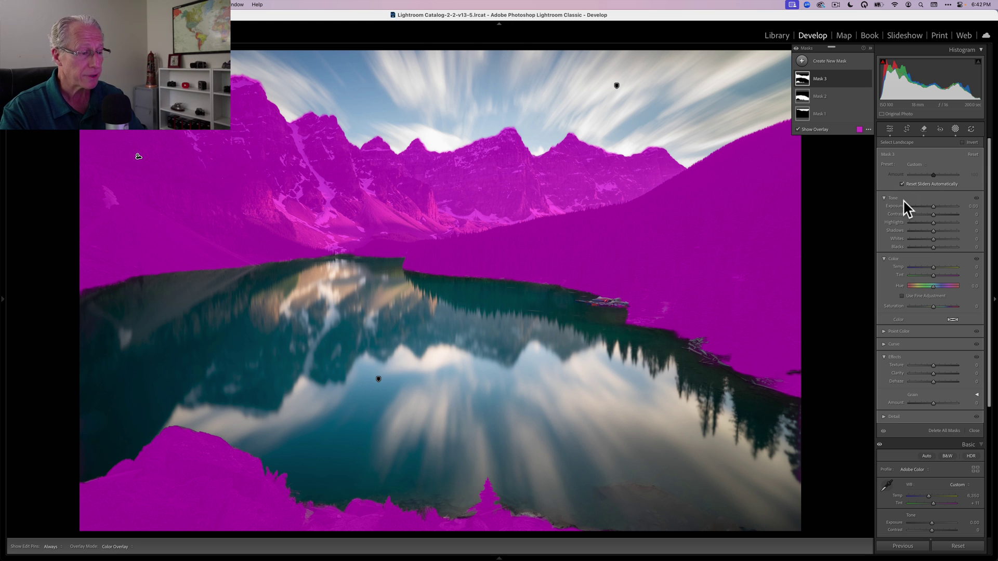
Give Mask 3 Exposure 0.26, Contrast 35, Highlights -51, slight warmth, Saturation 11, Texture and Clarity 20
{"action": "left_click", "coordinate": [903, 235]}
{"action": "left_click_drag", "start_coordinate": [938, 199], "coordinate": [940, 214]}
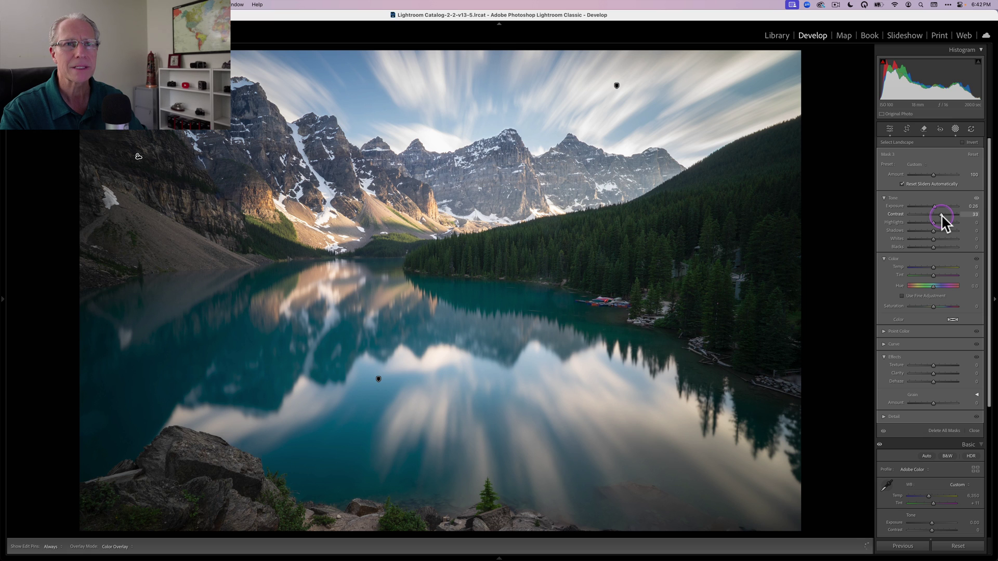
{"action": "left_click_drag", "start_coordinate": [941, 215], "coordinate": [920, 221]}
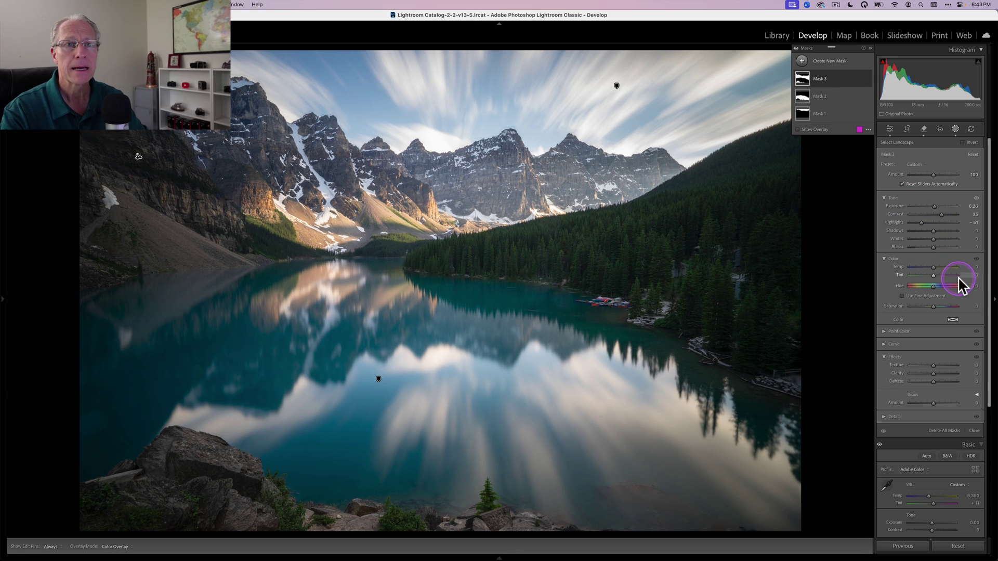
{"action": "left_click_drag", "start_coordinate": [933, 266], "coordinate": [934, 266]}
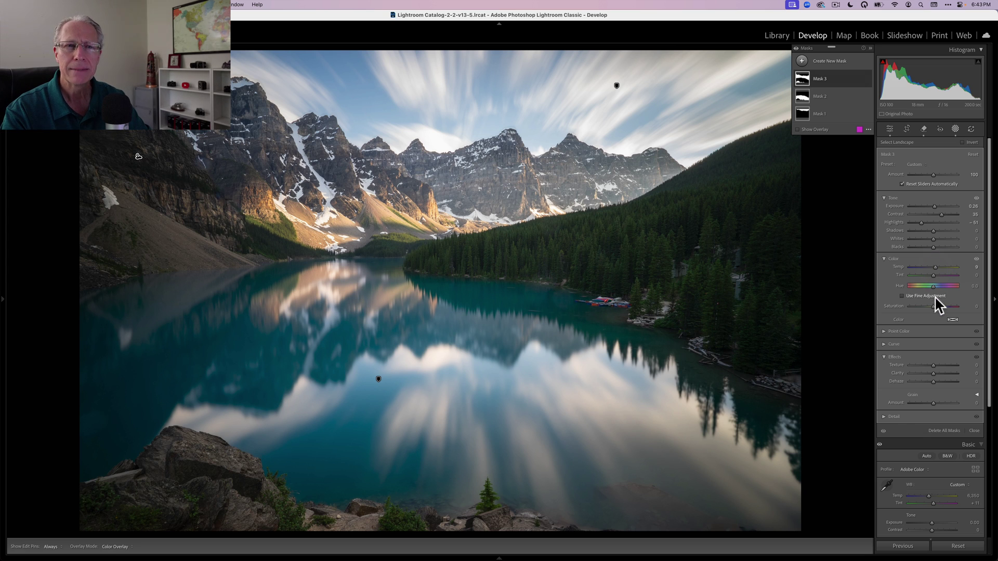
{"action": "left_click_drag", "start_coordinate": [932, 306], "coordinate": [934, 307]}
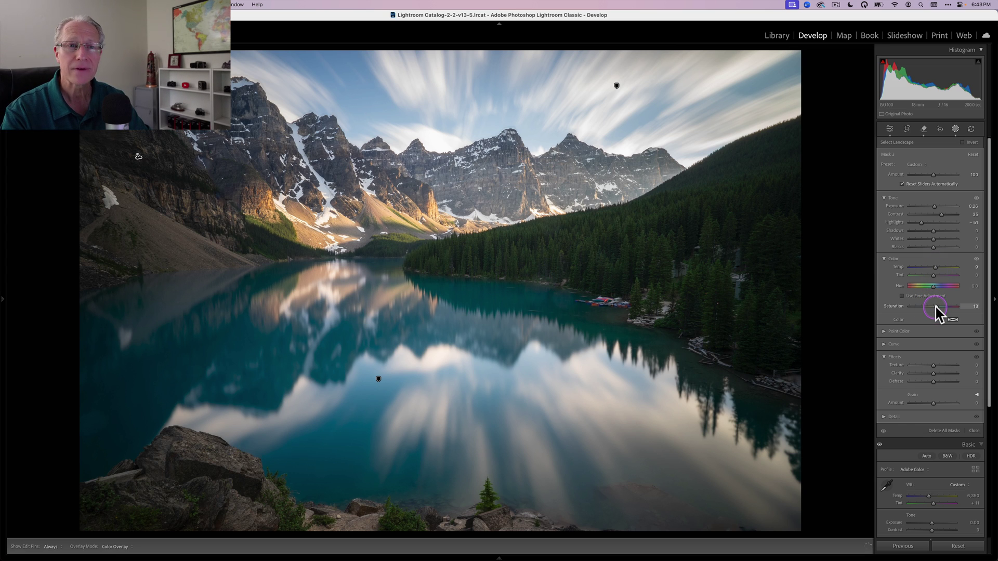
{"action": "left_click_drag", "start_coordinate": [934, 306], "coordinate": [934, 306]}
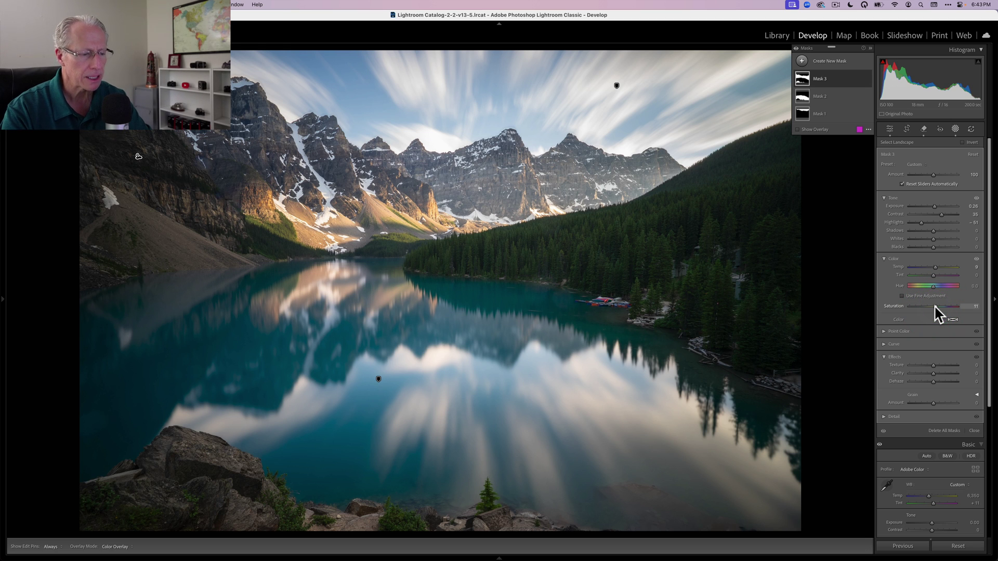
{"action": "mouse_move", "coordinate": [934, 372]}
{"action": "left_mouse_down"}
{"action": "mouse_move", "coordinate": [934, 363]}
{"action": "mouse_move", "coordinate": [938, 370]}
{"action": "left_mouse_up"}
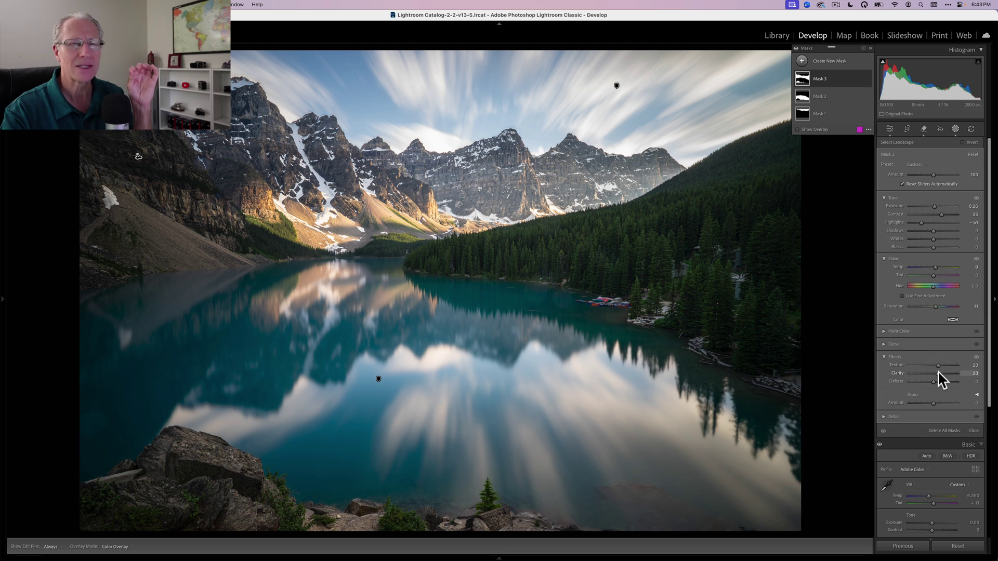
{"action": "left_click", "coordinate": [938, 370]}
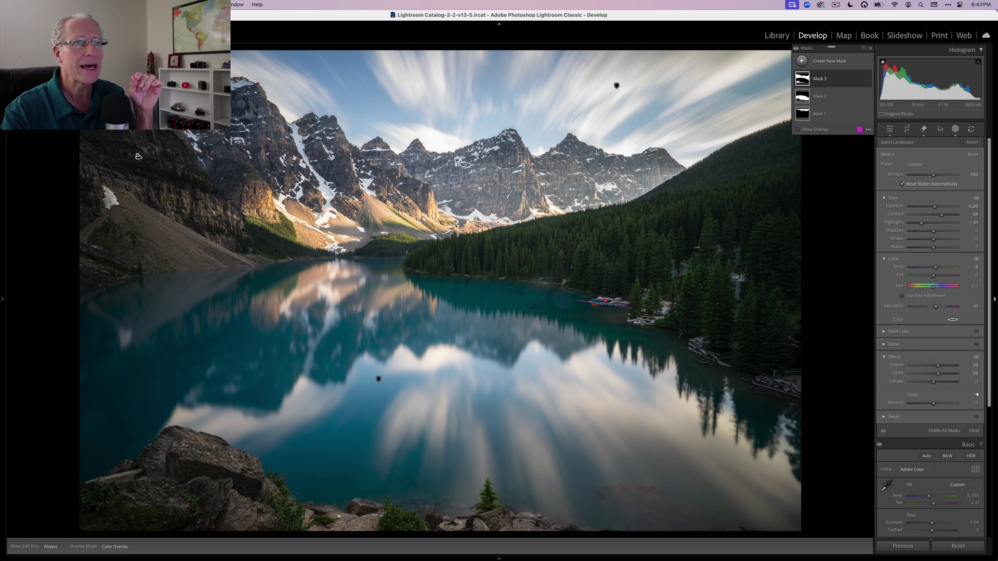
{"action": "left_click", "coordinate": [723, 263]}
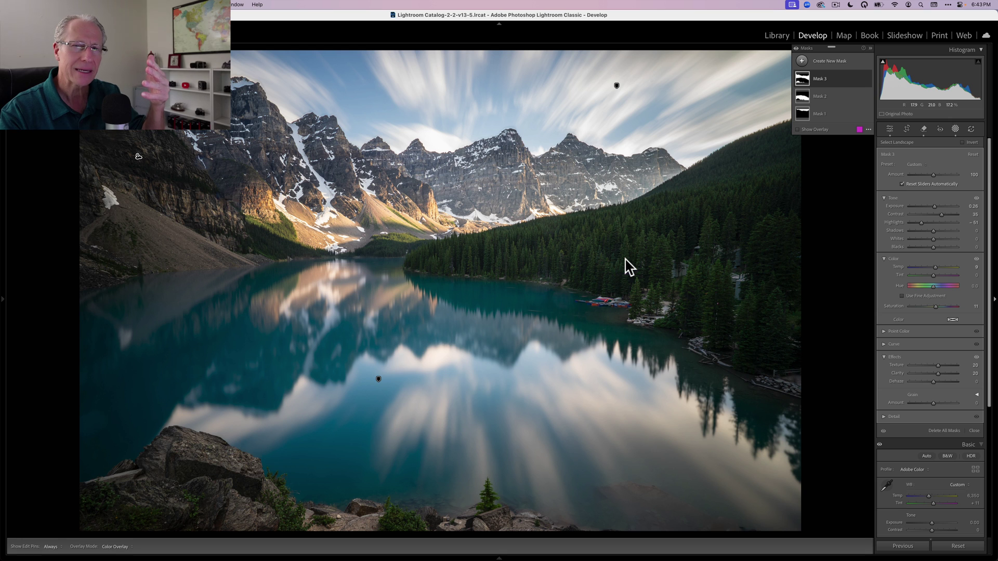
Subtract an object selection drawn over the forested hillside from Mask 3 and show the overlay
{"action": "left_click", "coordinate": [803, 80]}
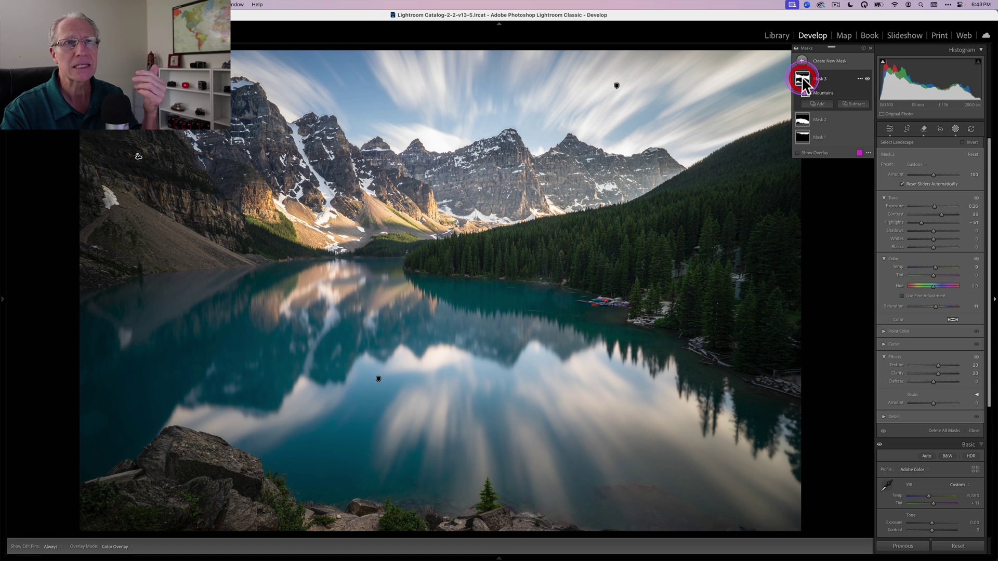
{"action": "left_click", "coordinate": [850, 102]}
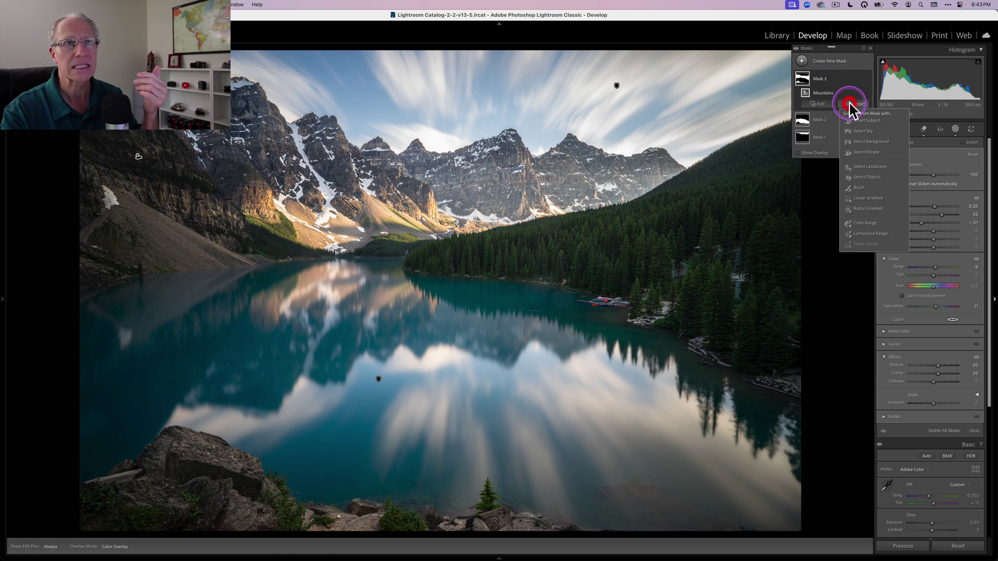
{"action": "left_click", "coordinate": [861, 177]}
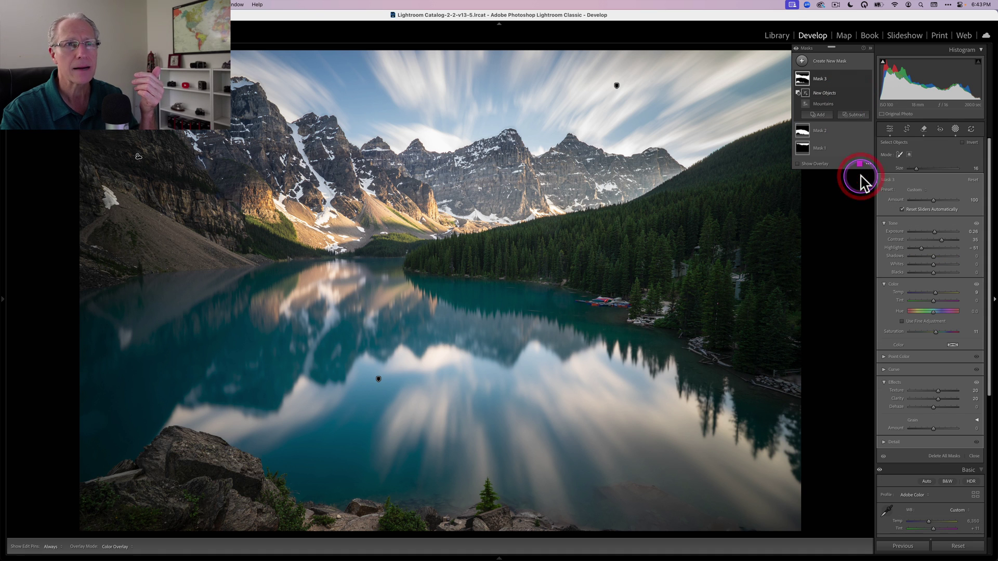
{"action": "mouse_move", "coordinate": [434, 258]}
{"action": "left_mouse_down"}
{"action": "mouse_move", "coordinate": [528, 252]}
{"action": "mouse_move", "coordinate": [628, 226]}
{"action": "mouse_move", "coordinate": [767, 158]}
{"action": "mouse_move", "coordinate": [777, 302]}
{"action": "mouse_move", "coordinate": [762, 329]}
{"action": "mouse_move", "coordinate": [746, 332]}
{"action": "mouse_move", "coordinate": [608, 267]}
{"action": "mouse_move", "coordinate": [689, 259]}
{"action": "mouse_move", "coordinate": [712, 239]}
{"action": "mouse_move", "coordinate": [774, 370]}
{"action": "mouse_move", "coordinate": [749, 211]}
{"action": "left_mouse_up"}
{"action": "left_click", "coordinate": [798, 164]}
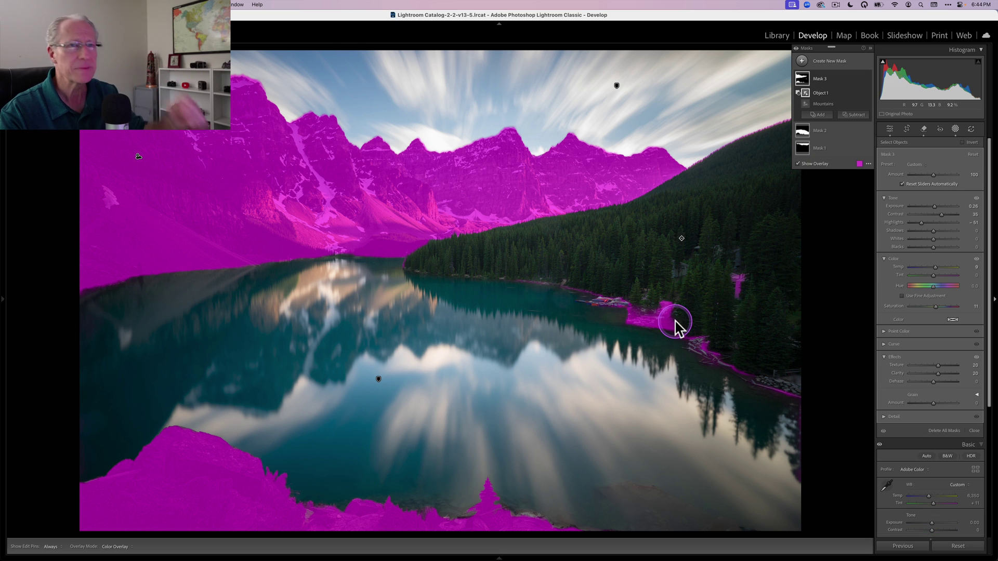
{"action": "left_click", "coordinate": [851, 117]}
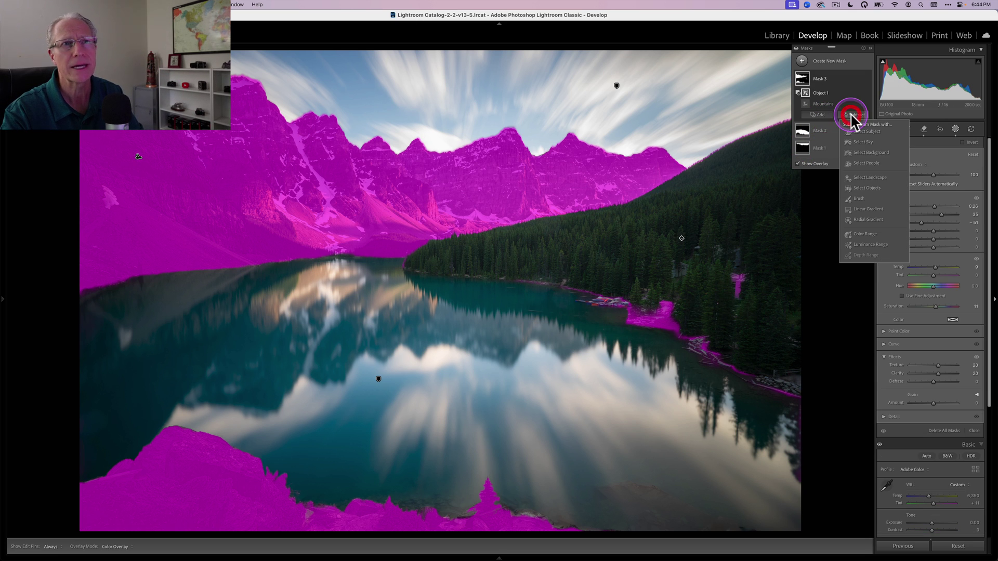
Paint a subtracting brush over the boat and right shoreline, enlarging the brush, with pins hidden
{"action": "left_click", "coordinate": [857, 195]}
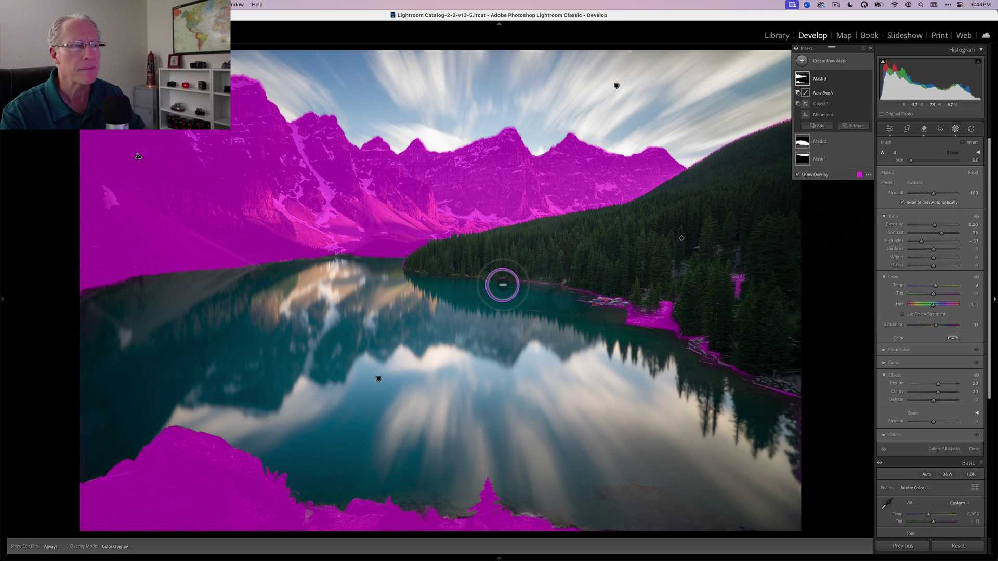
{"action": "key", "text": "h"}
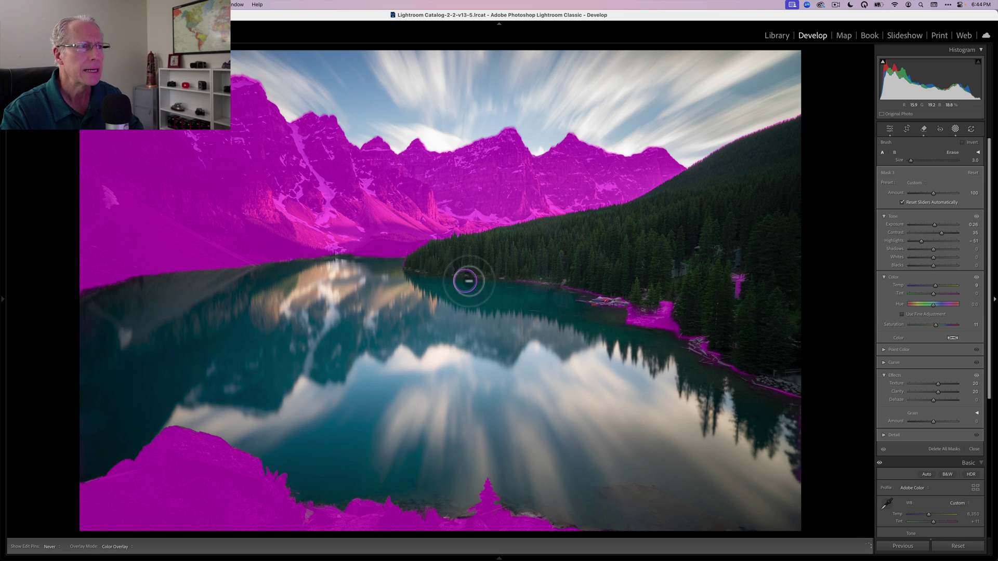
{"action": "mouse_move", "coordinate": [592, 294]}
{"action": "left_mouse_down"}
{"action": "mouse_move", "coordinate": [630, 297]}
{"action": "mouse_move", "coordinate": [602, 300]}
{"action": "mouse_move", "coordinate": [659, 316]}
{"action": "mouse_move", "coordinate": [676, 311]}
{"action": "mouse_move", "coordinate": [653, 305]}
{"action": "mouse_move", "coordinate": [677, 305]}
{"action": "mouse_move", "coordinate": [647, 318]}
{"action": "mouse_move", "coordinate": [672, 320]}
{"action": "mouse_move", "coordinate": [606, 329]}
{"action": "mouse_move", "coordinate": [665, 332]}
{"action": "left_mouse_up"}
{"action": "scroll", "coordinate": [742, 145], "scroll_direction": "up", "scroll_amount": 4}
{"action": "key", "text": "h"}
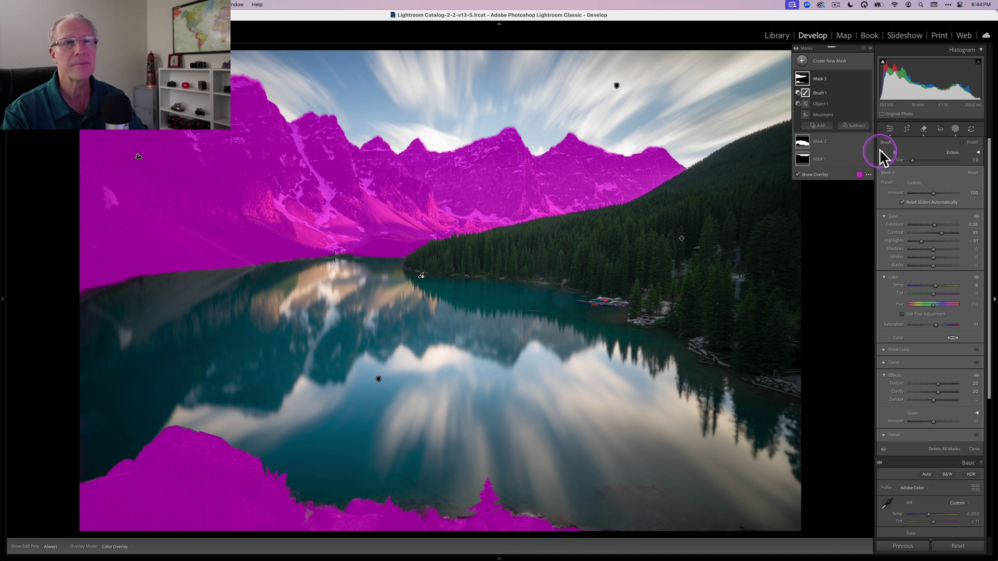
Turn off the mask overlay and toggle Mask 3's effect off and on to compare
{"action": "left_click", "coordinate": [798, 175]}
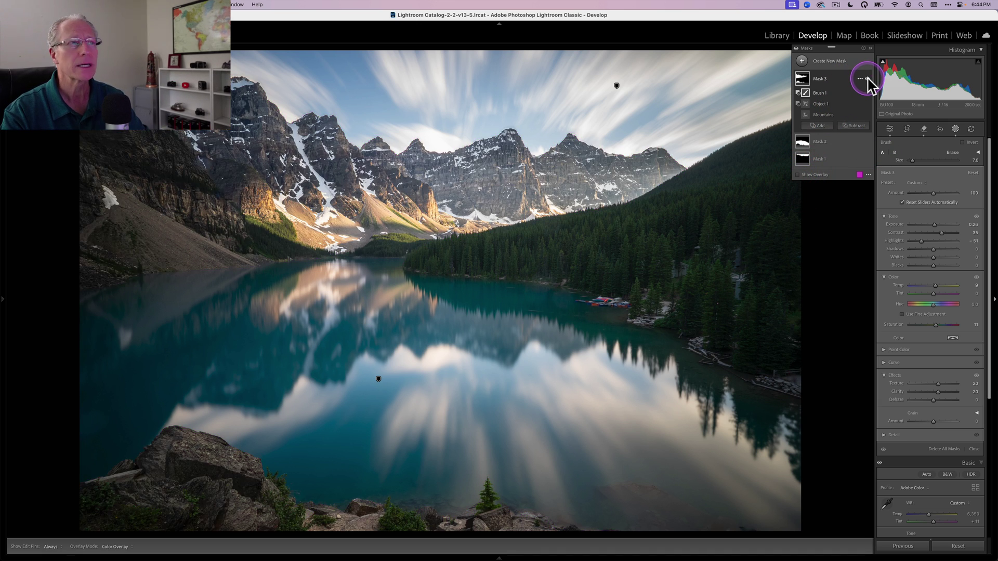
{"action": "left_click", "coordinate": [867, 78]}
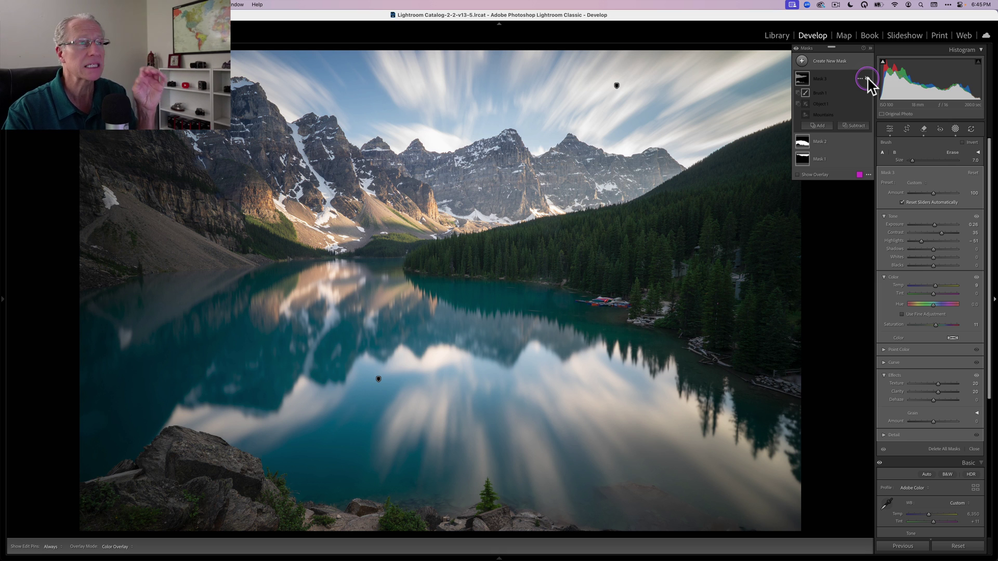
{"action": "left_click", "coordinate": [867, 79]}
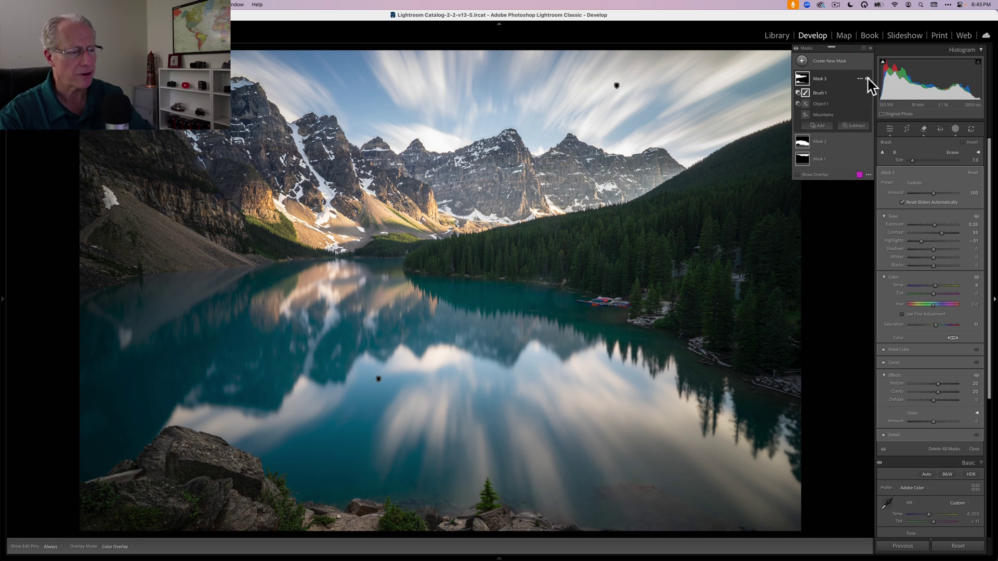
{"action": "left_click", "coordinate": [867, 79]}
{"action": "left_click", "coordinate": [955, 129]}
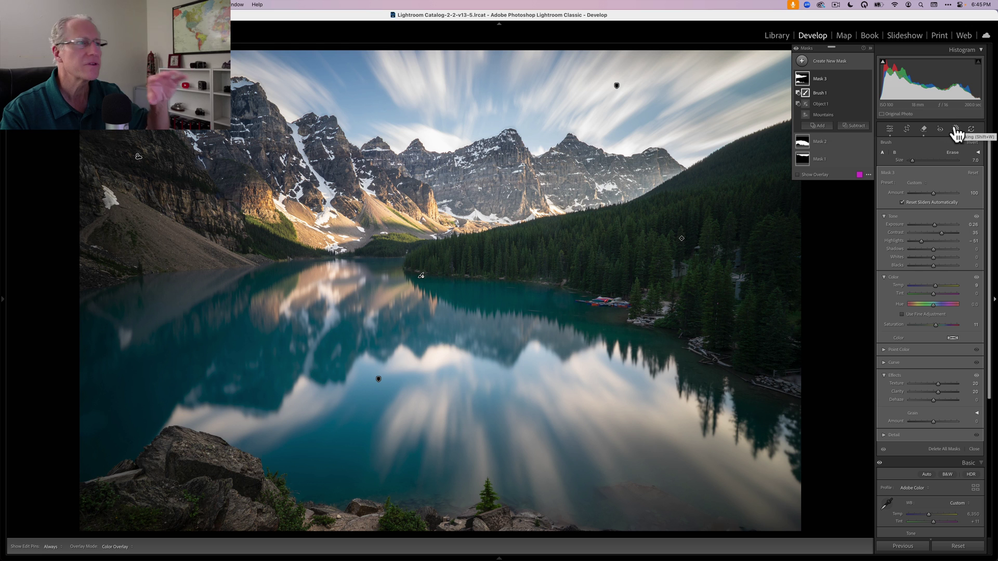
Hide and restore all masks to compare, then close Masking to return to the Basic panel
{"action": "left_click", "coordinate": [796, 48]}
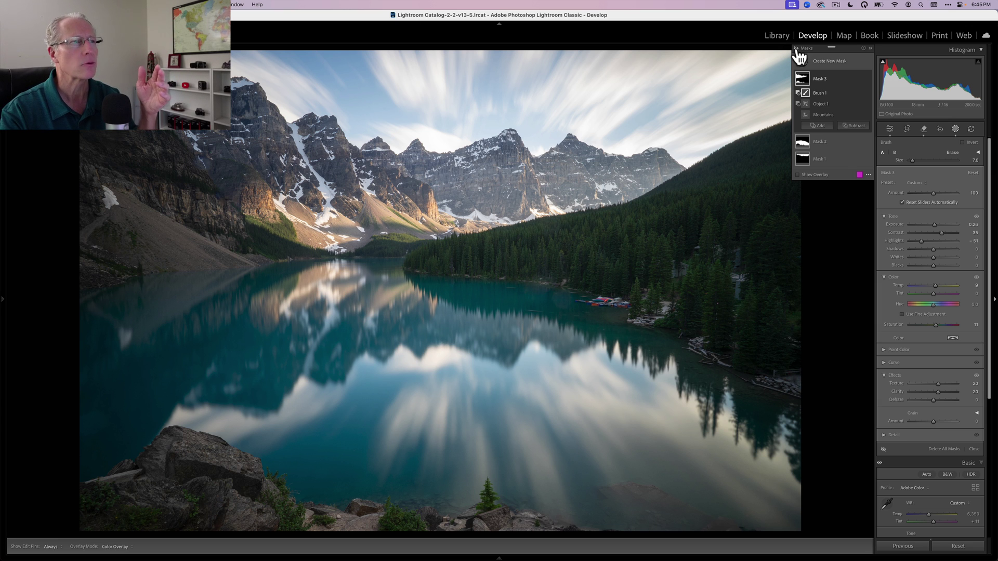
{"action": "left_click", "coordinate": [796, 49]}
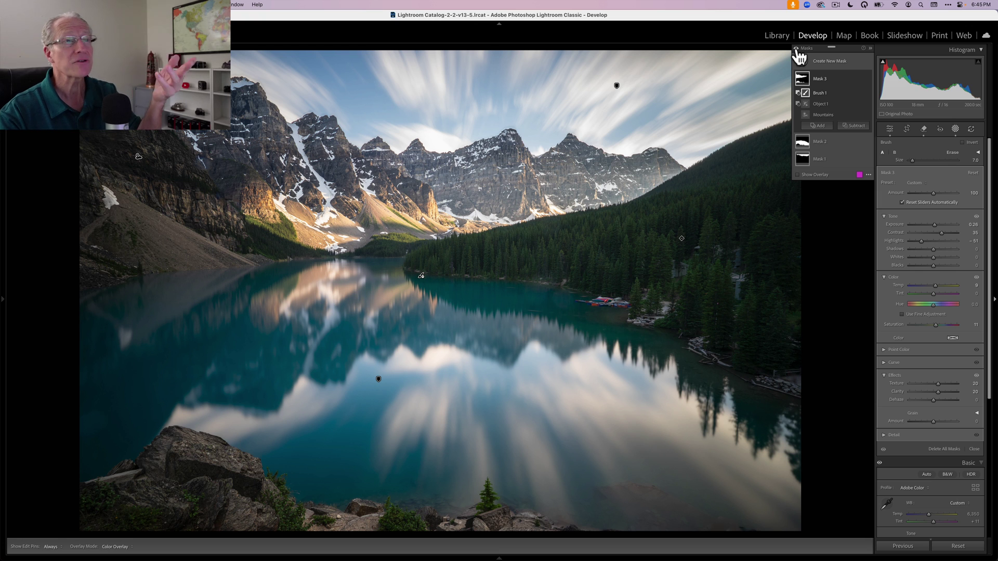
{"action": "left_click", "coordinate": [955, 129]}
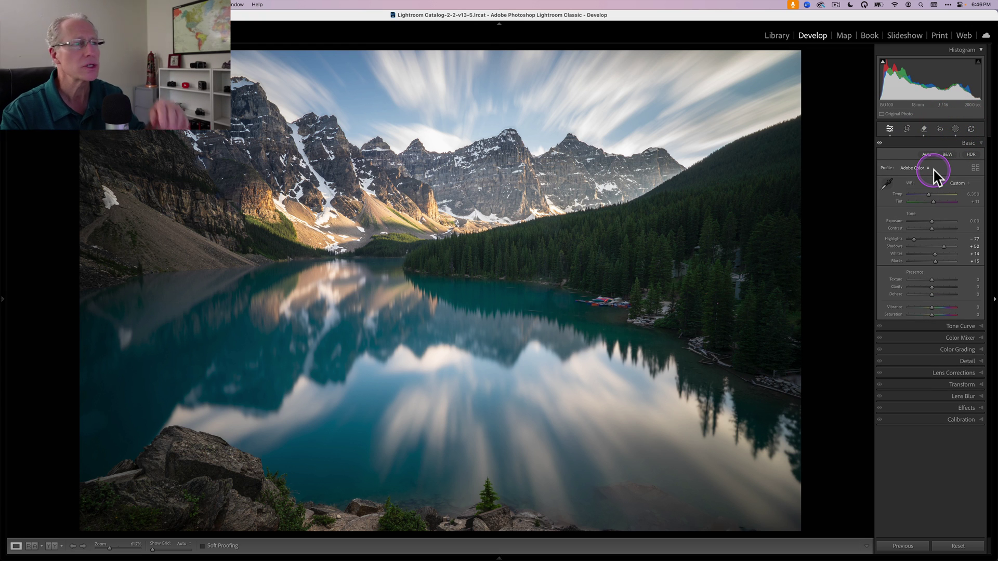
In Calibration, raise Blue Primary Saturation to +26, Green to +71 and Red to +68
{"action": "left_click", "coordinate": [915, 145]}
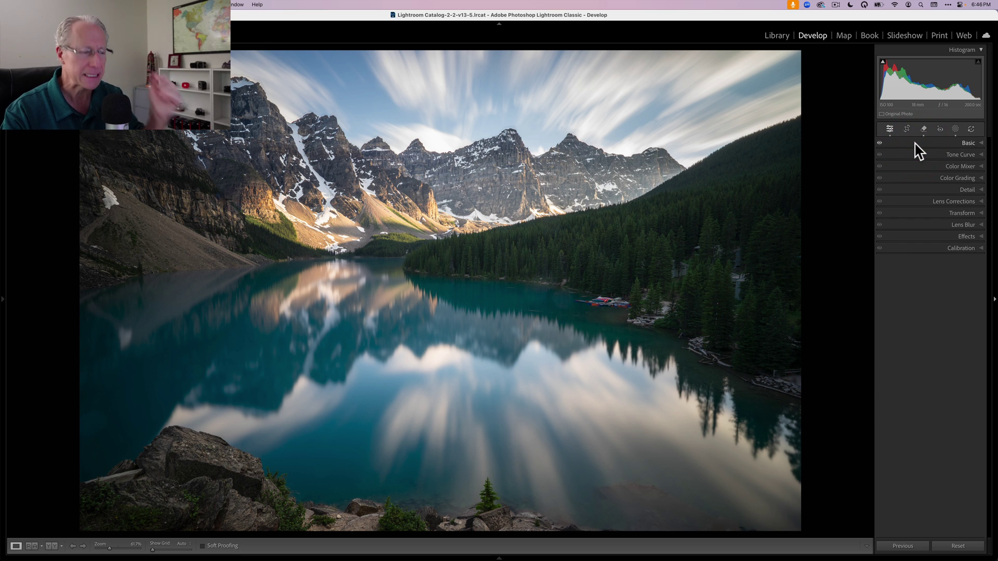
{"action": "left_click", "coordinate": [904, 248]}
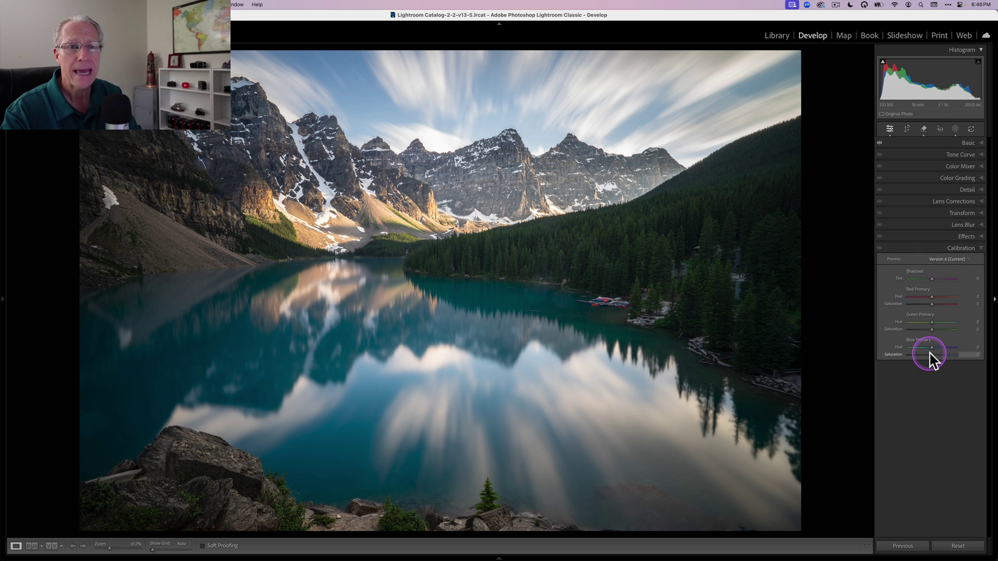
{"action": "left_click_drag", "start_coordinate": [932, 354], "coordinate": [938, 355]}
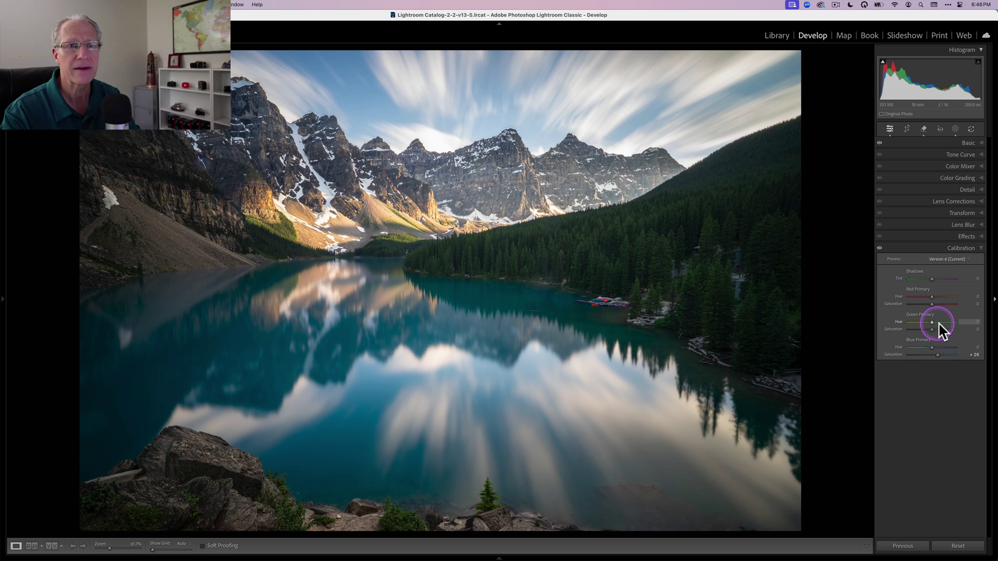
{"action": "left_click_drag", "start_coordinate": [940, 329], "coordinate": [947, 331]}
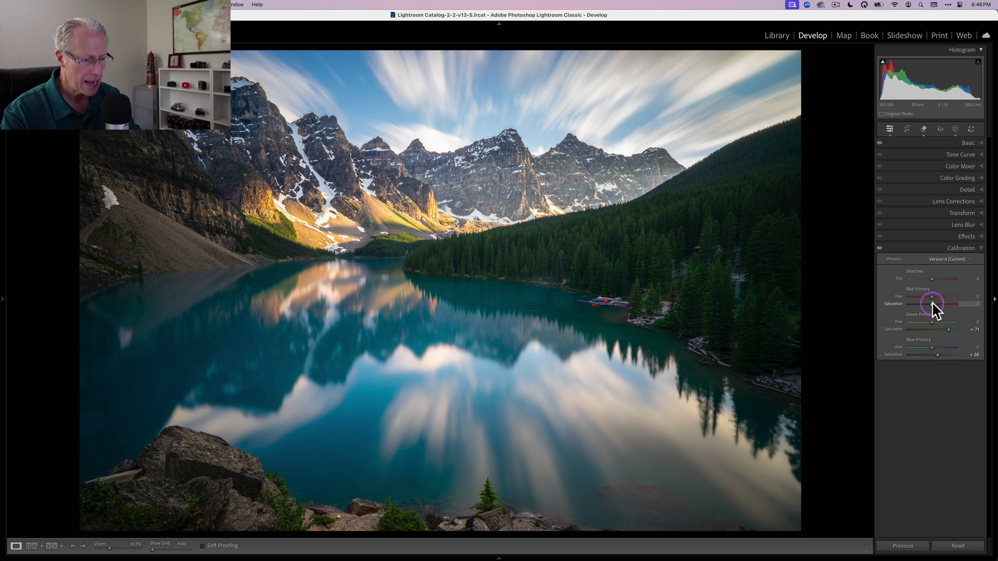
{"action": "left_click_drag", "start_coordinate": [932, 304], "coordinate": [940, 304]}
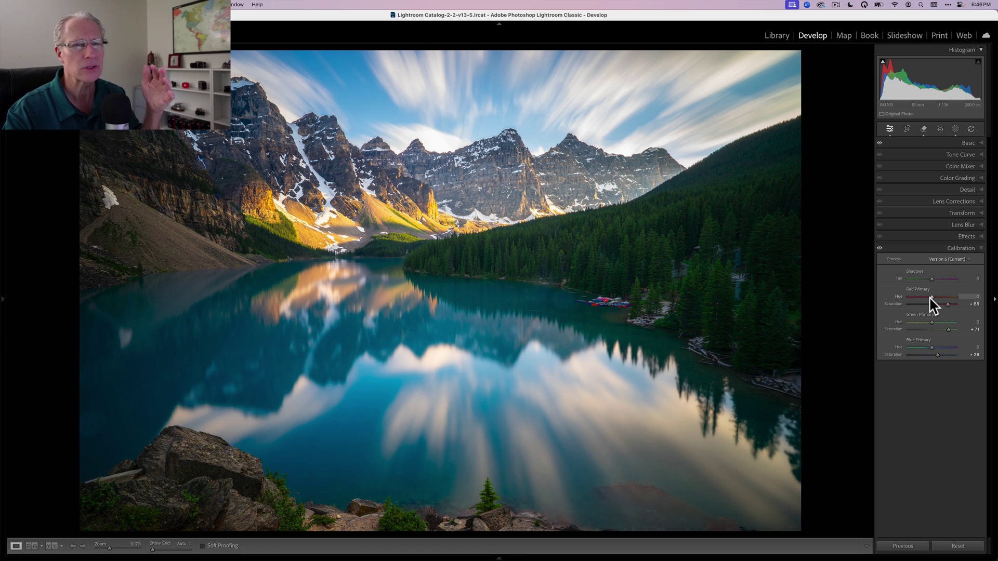
Toggle Calibration off and back on to compare the colours, then collapse the panel
{"action": "left_click", "coordinate": [879, 248]}
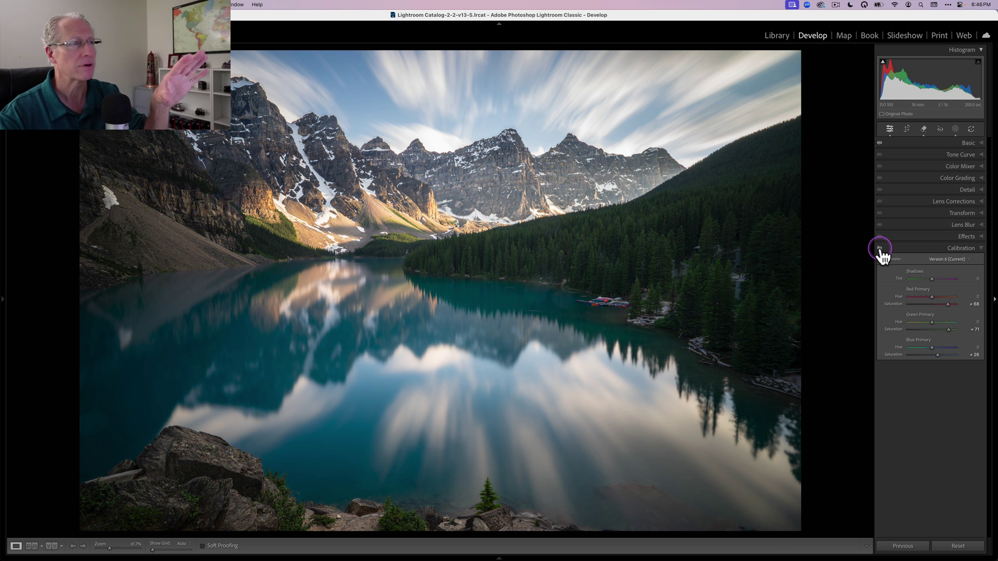
{"action": "left_click", "coordinate": [880, 248]}
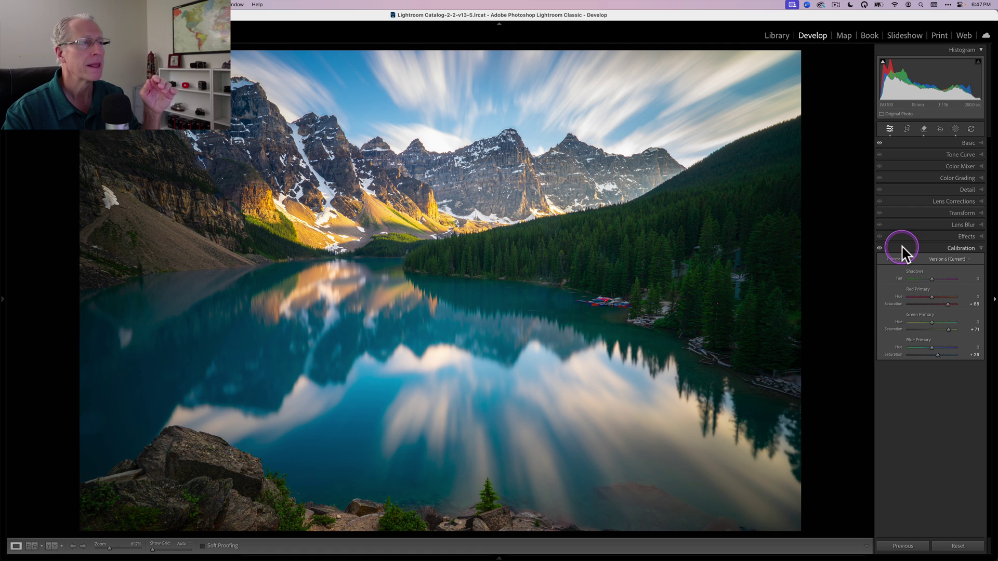
{"action": "left_click", "coordinate": [902, 251]}
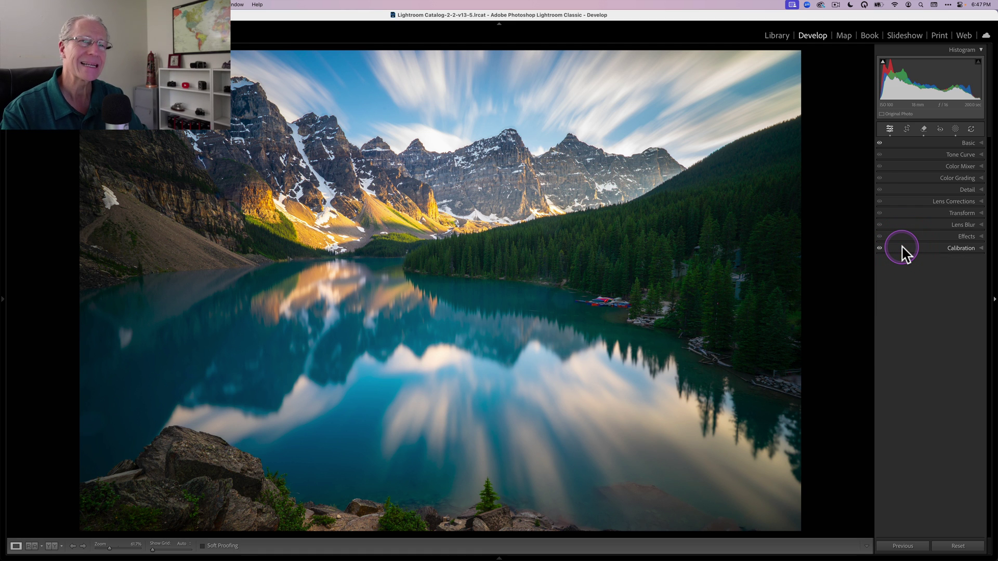
Point-sample the sunlit orange slope in Color Mixer, lowering its Sat. Shift and raising Lum. Shift
{"action": "left_click", "coordinate": [932, 168]}
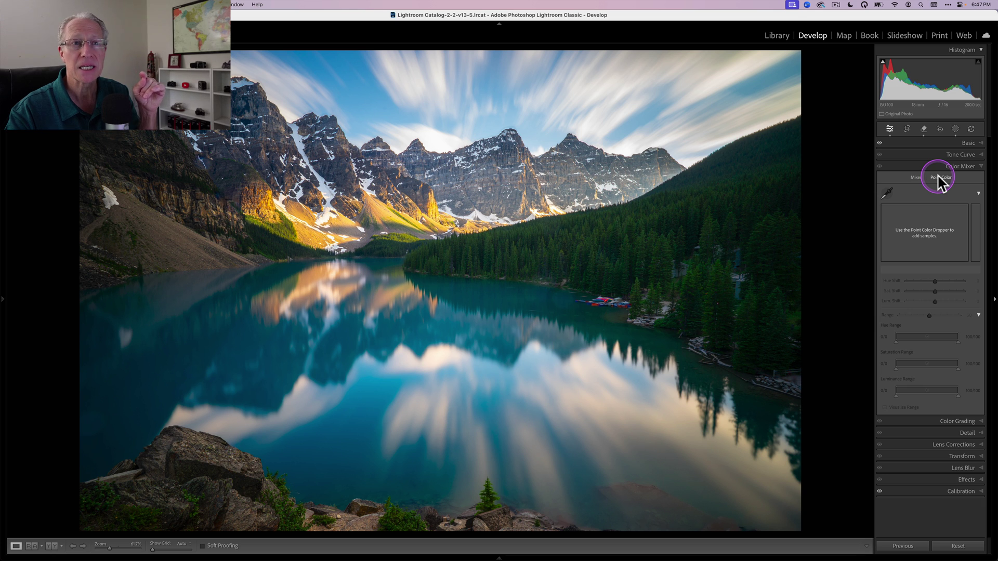
{"action": "left_click", "coordinate": [888, 194]}
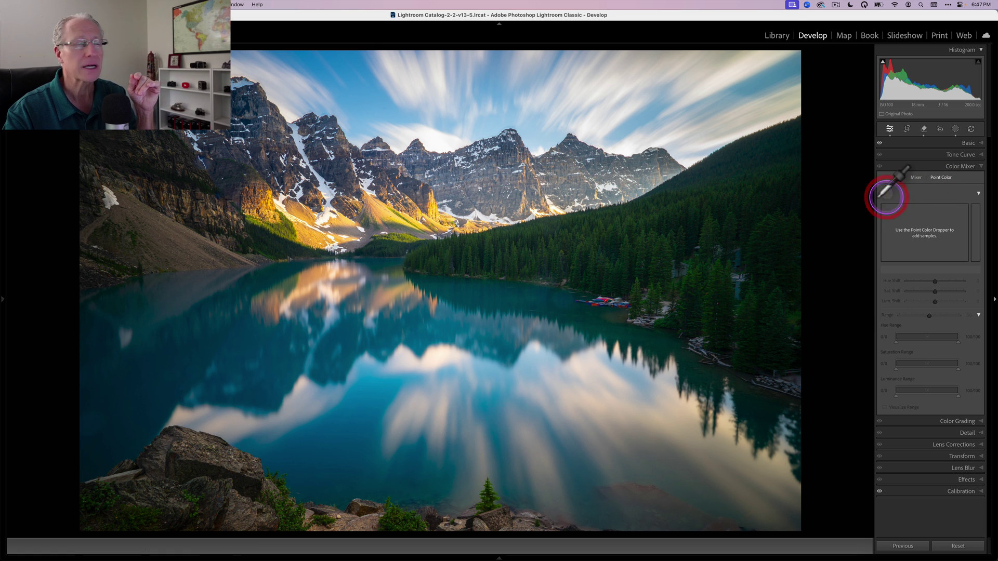
{"action": "left_click_drag", "start_coordinate": [380, 237], "coordinate": [319, 237]}
{"action": "left_click_drag", "start_coordinate": [935, 291], "coordinate": [928, 295]}
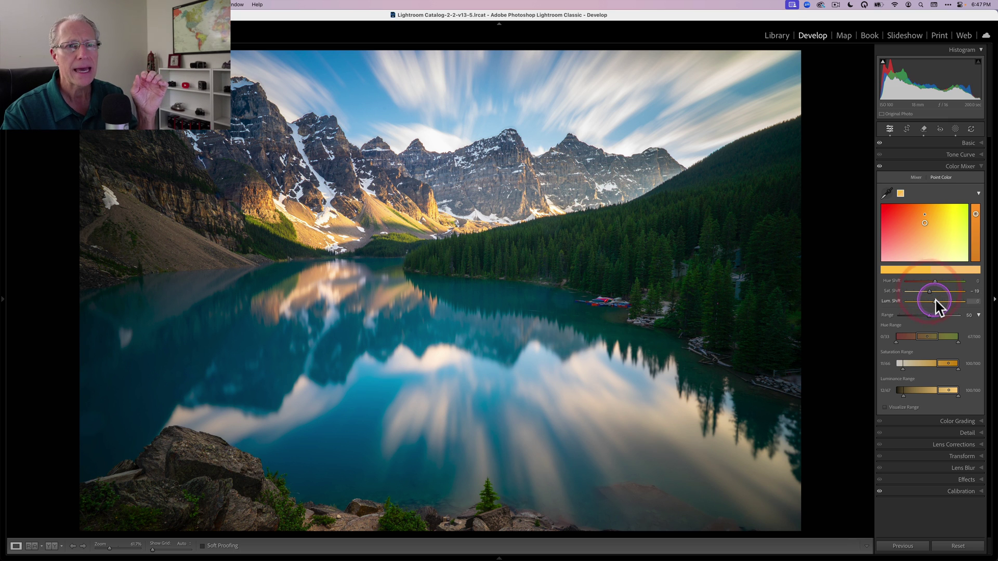
{"action": "left_click_drag", "start_coordinate": [937, 302], "coordinate": [940, 302]}
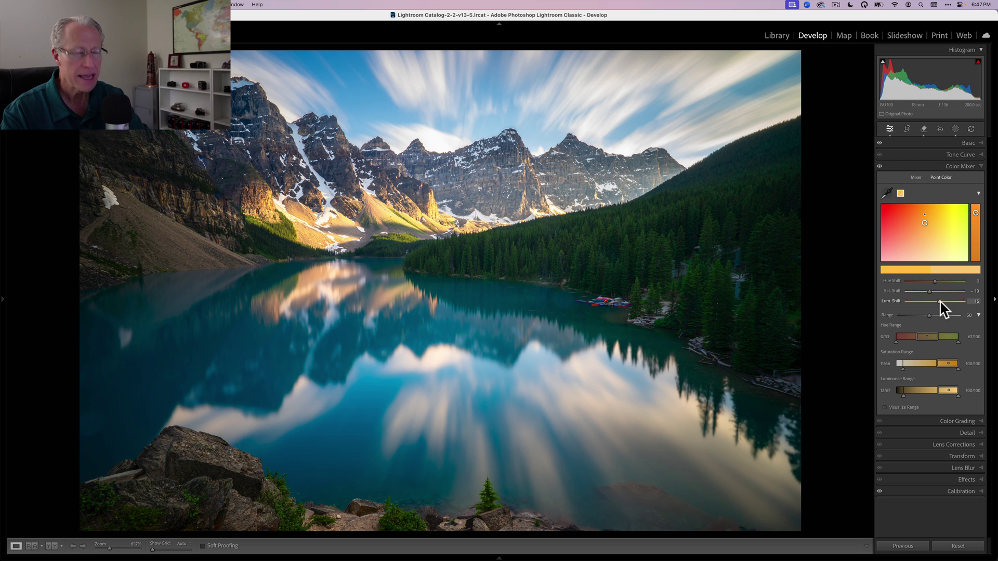
Sample the teal lake water and lower its Saturation Shift to -13, comparing with the mixer toggled
{"action": "left_click", "coordinate": [887, 193]}
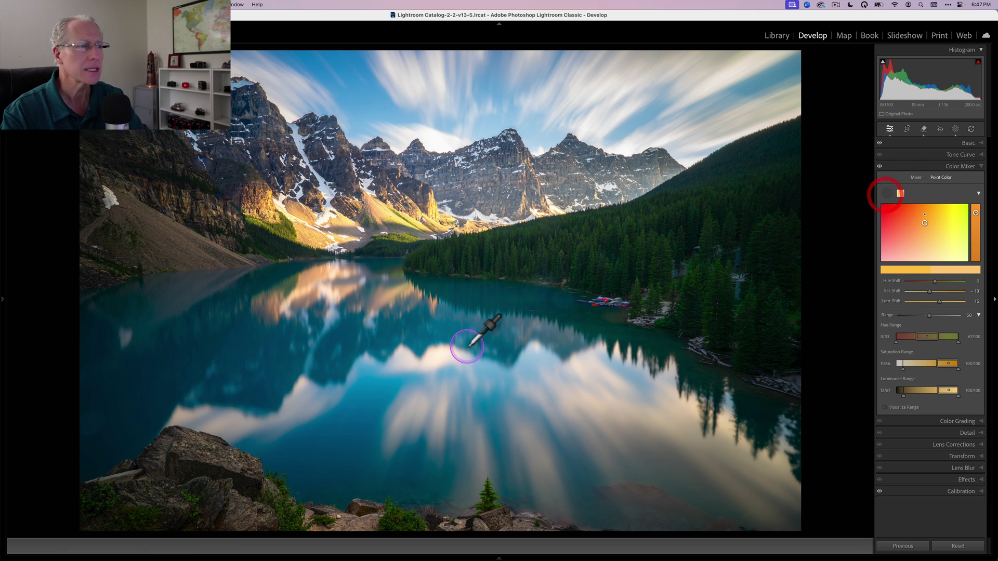
{"action": "left_click", "coordinate": [370, 402]}
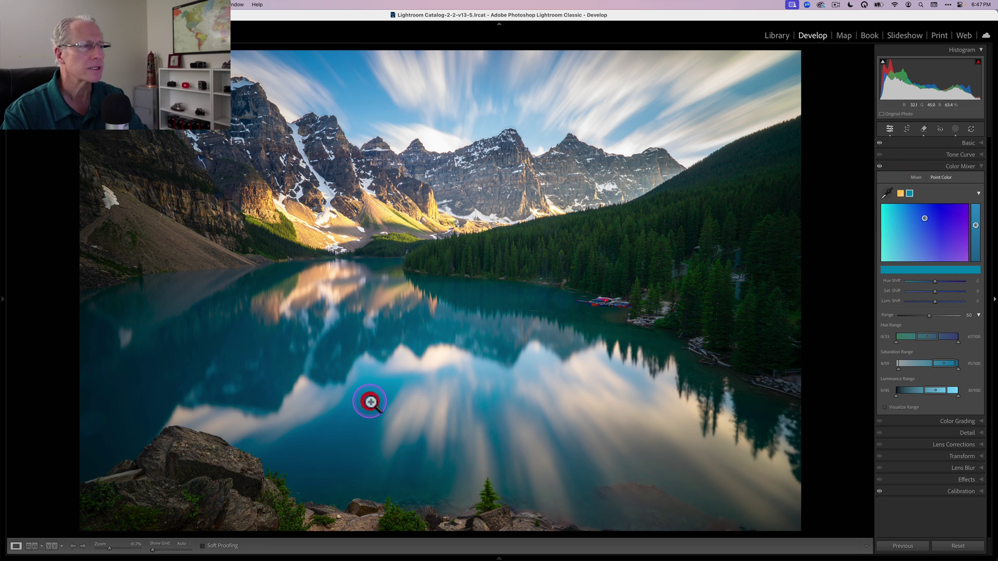
{"action": "left_click", "coordinate": [934, 291]}
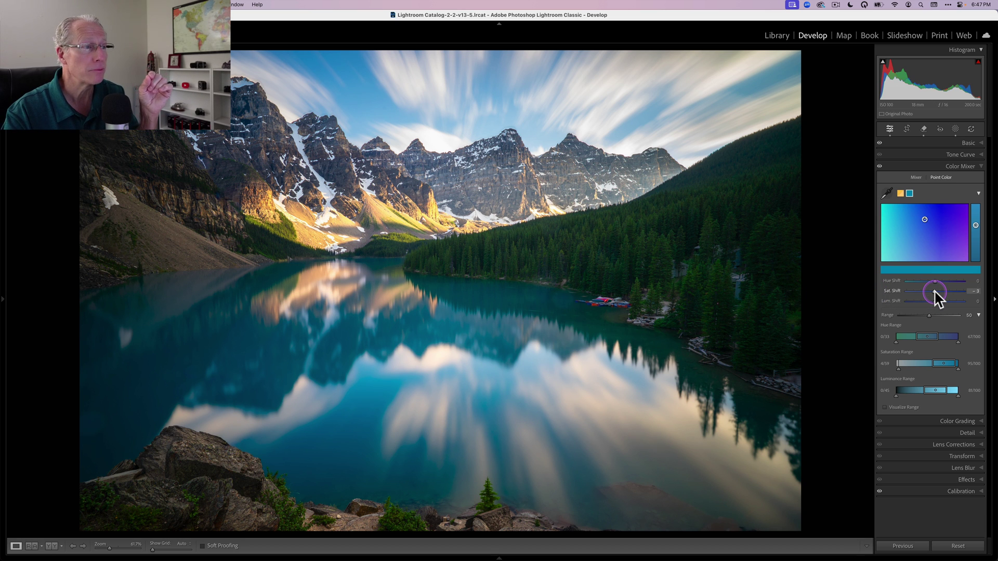
{"action": "left_click_drag", "start_coordinate": [934, 290], "coordinate": [931, 290]}
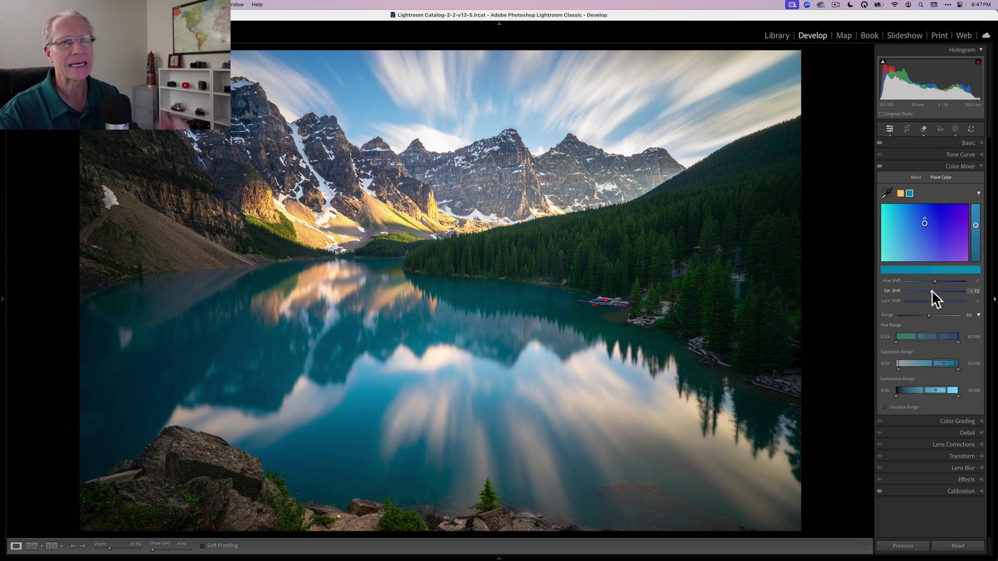
{"action": "left_click", "coordinate": [880, 166]}
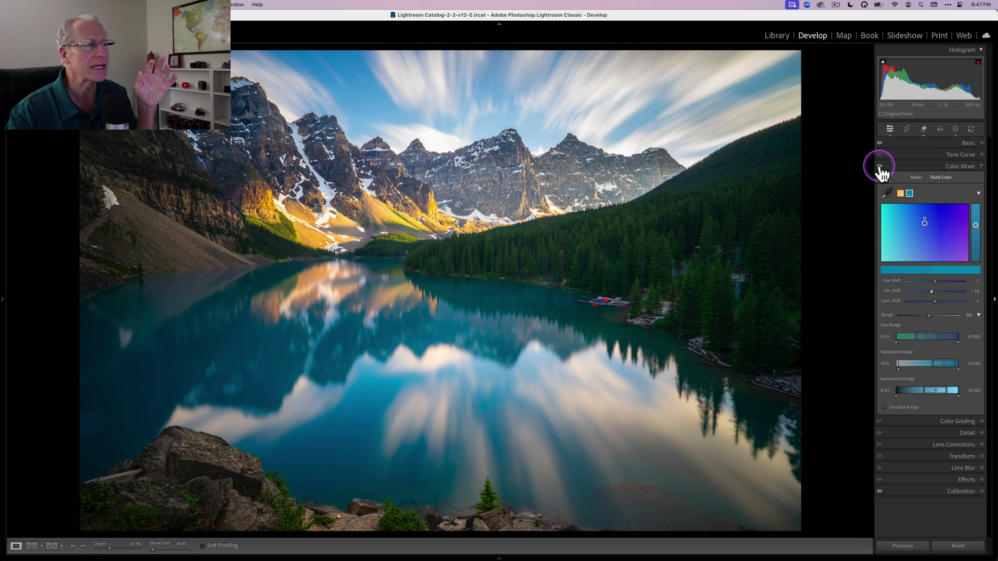
{"action": "left_click", "coordinate": [880, 166]}
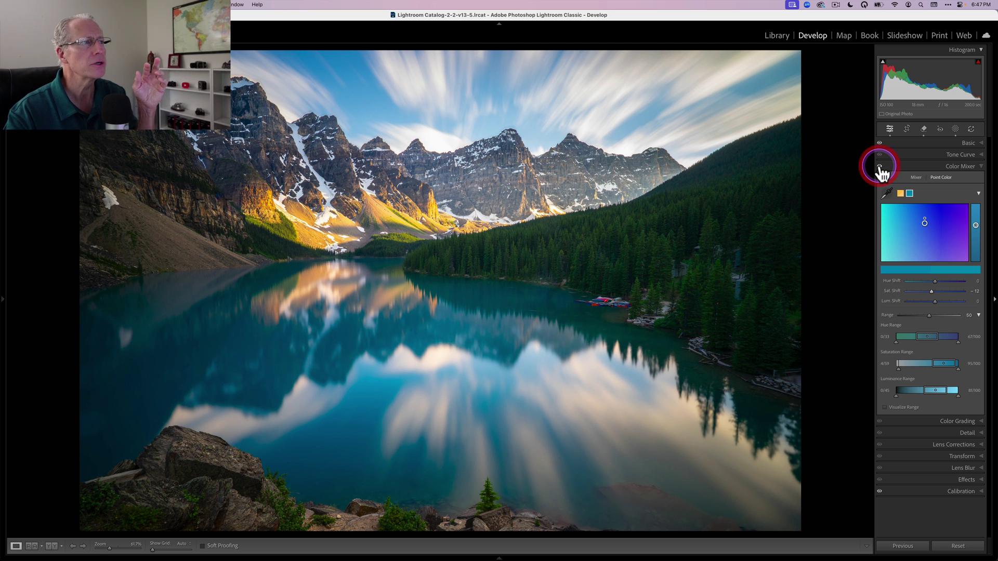
{"action": "left_click", "coordinate": [910, 165]}
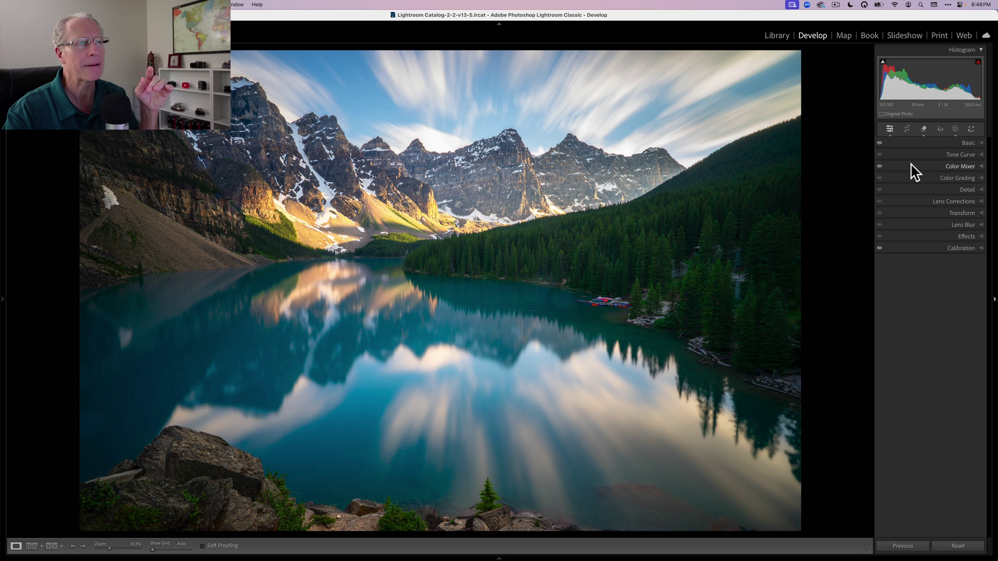
In the Basic panel, nudge Temp slightly warmer and raise Tint to about +23
{"action": "left_click", "coordinate": [928, 143]}
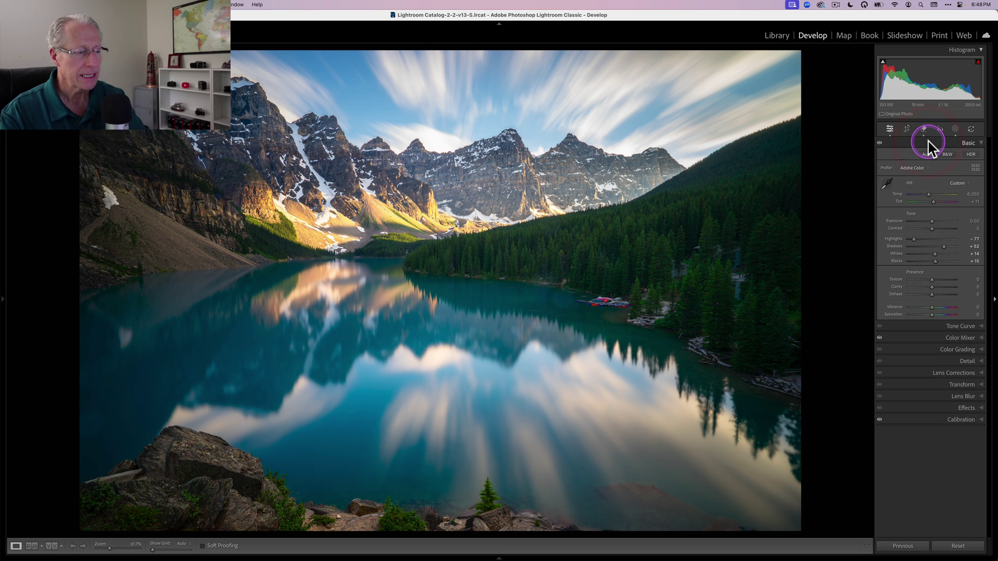
{"action": "left_click", "coordinate": [924, 180]}
{"action": "left_click_drag", "start_coordinate": [930, 192], "coordinate": [932, 193]}
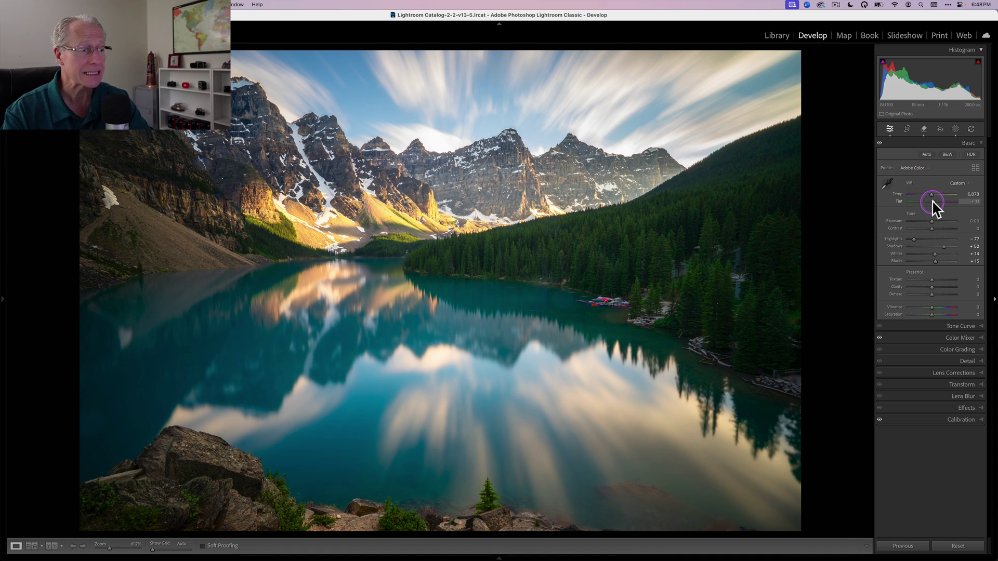
{"action": "left_click_drag", "start_coordinate": [932, 201], "coordinate": [934, 200]}
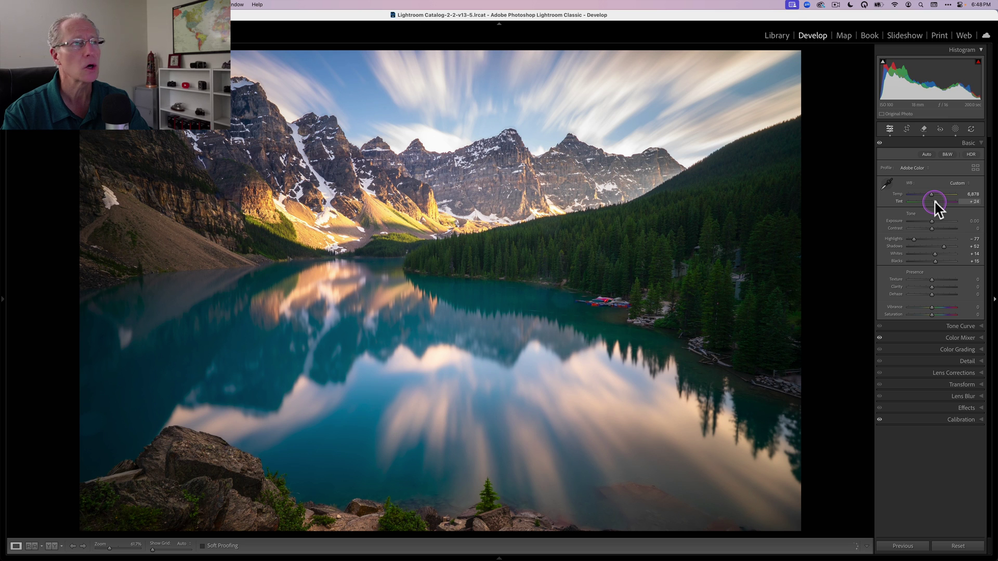
{"action": "left_click", "coordinate": [934, 202]}
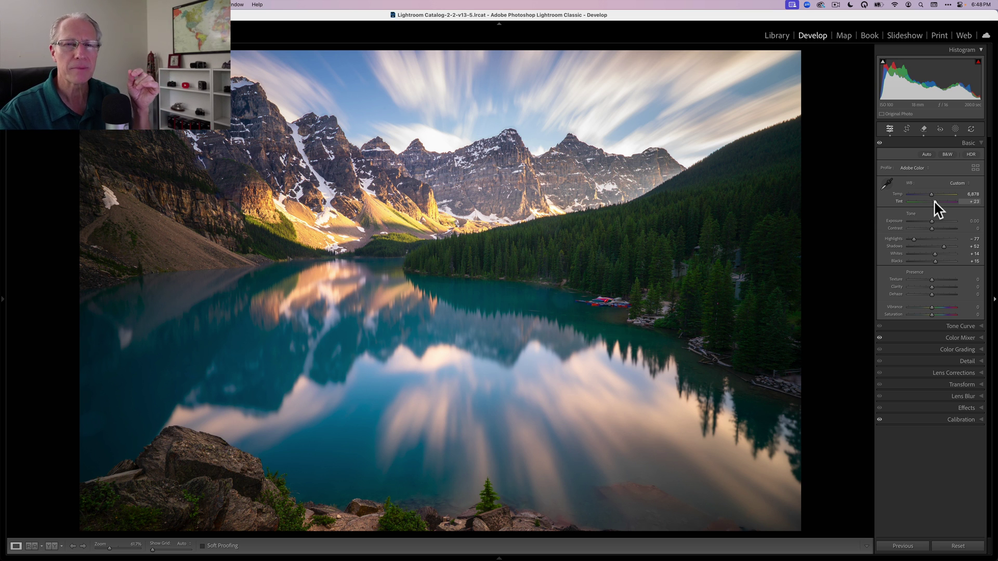
{"action": "left_click", "coordinate": [933, 202]}
{"action": "left_click", "coordinate": [905, 145]}
{"action": "left_click", "coordinate": [895, 146]}
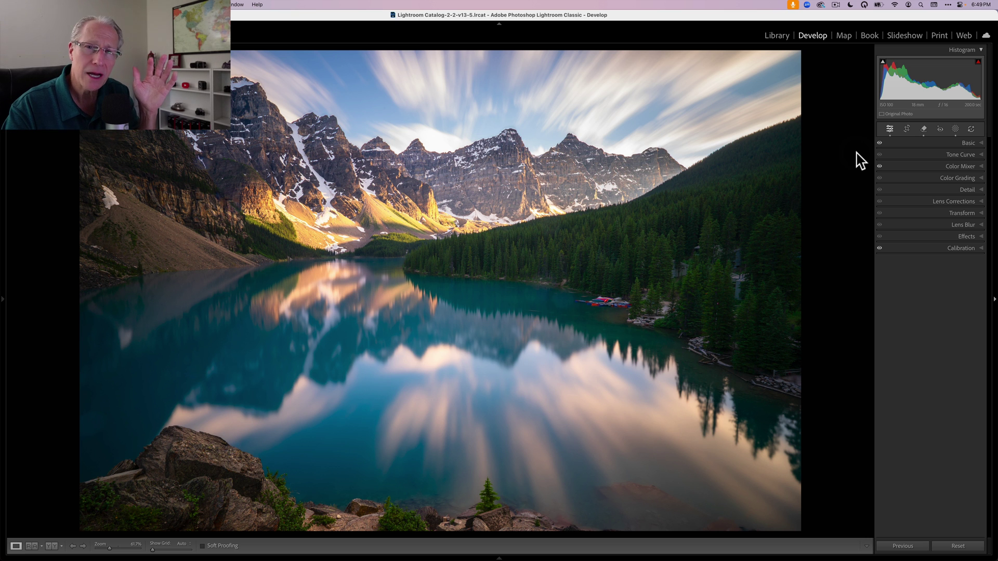
{"action": "key", "text": "backslash"}
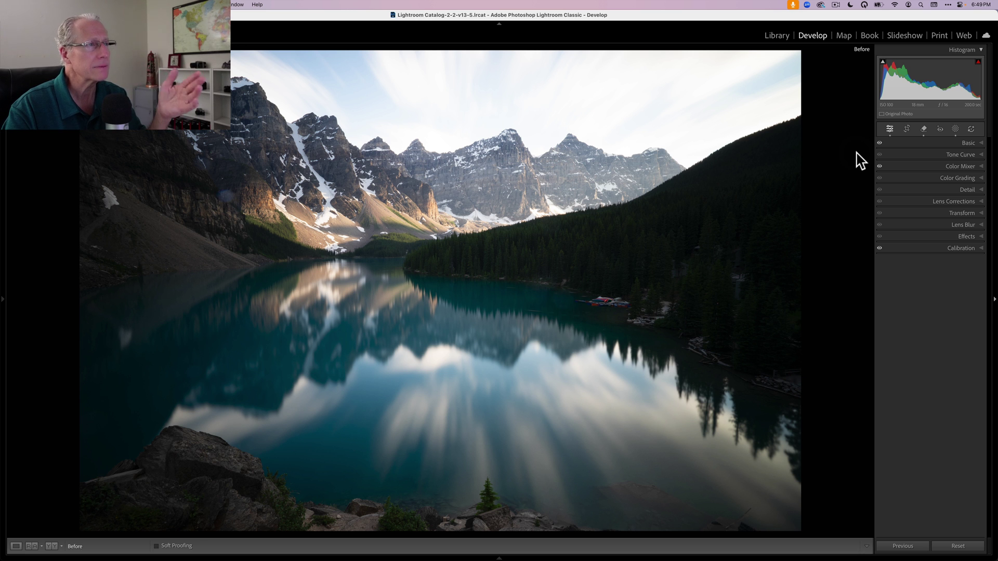
{"action": "key", "text": "backslash"}
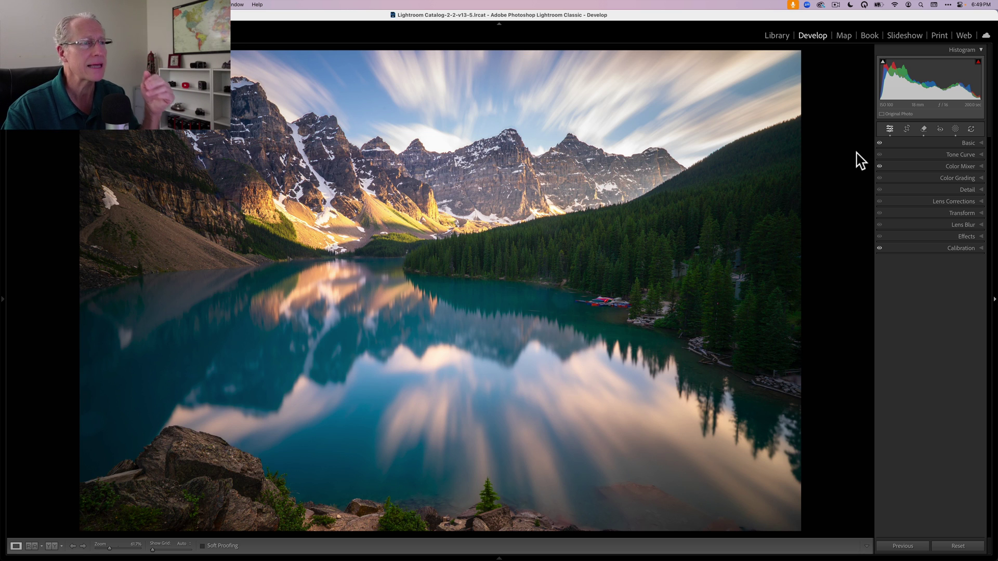